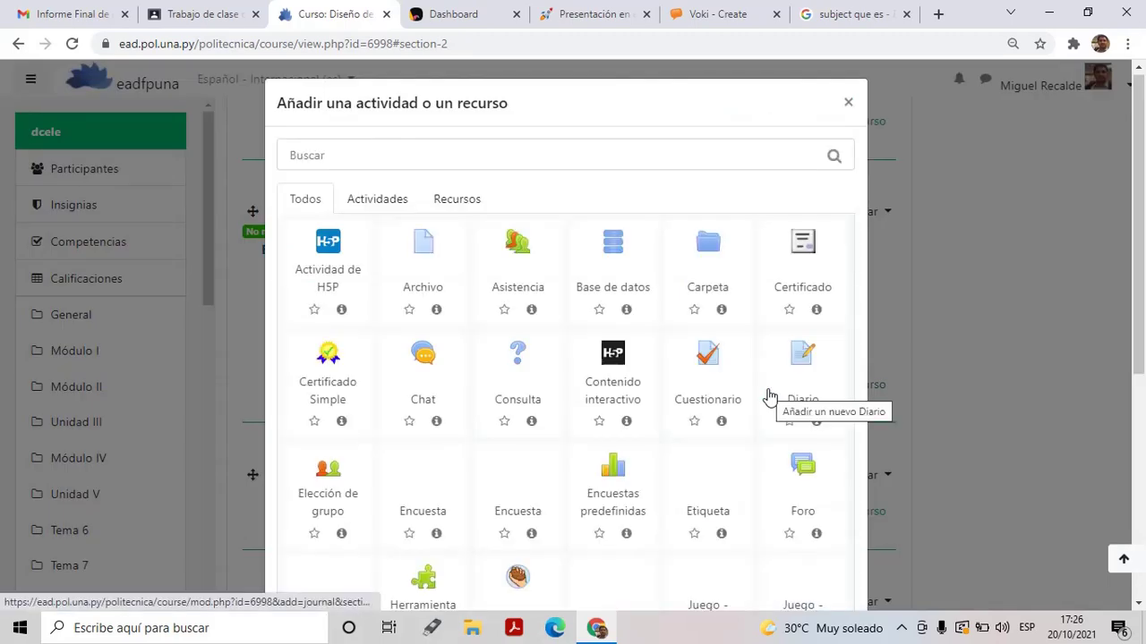
Choose URL from the Recursos tab of the activity chooser for Tema 6
{"action": "left_click", "coordinate": [456, 206]}
{"action": "left_click", "coordinate": [326, 376]}
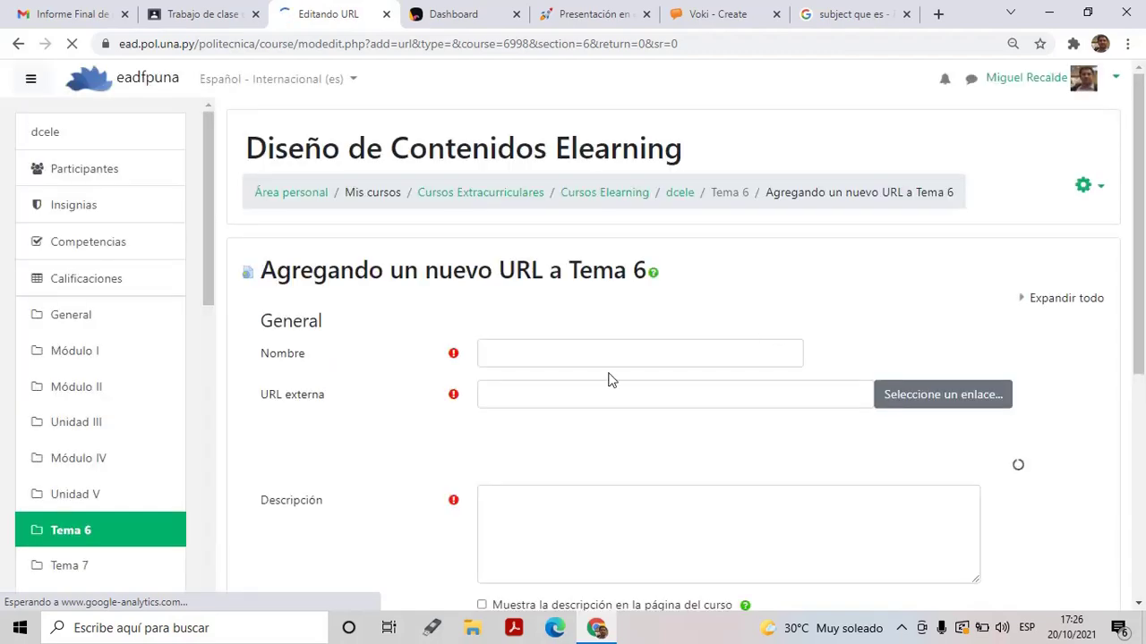
Enter 'Presentación de participantes en el curso Diseño de Contenidos' as the resource name
{"action": "left_click", "coordinate": [584, 356]}
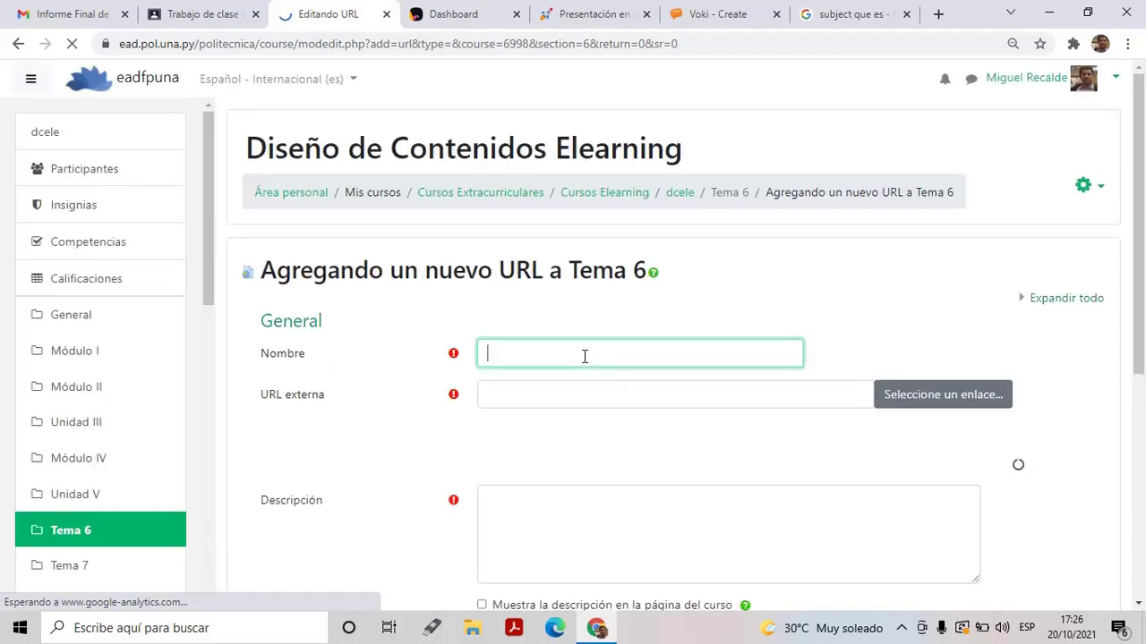
{"action": "type", "text": "Presentacio"}
{"action": "scroll", "coordinate": [585, 356], "scroll_direction": "down", "scroll_amount": 5}
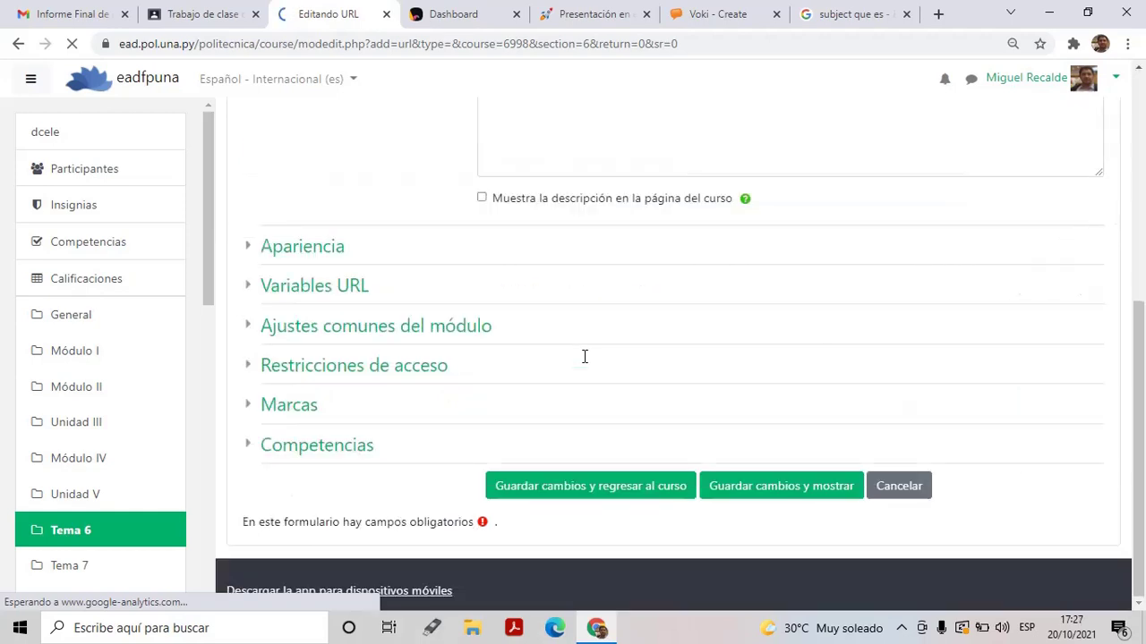
{"action": "left_click_drag", "start_coordinate": [1143, 335], "coordinate": [1143, 232]}
{"action": "left_click", "coordinate": [639, 146]}
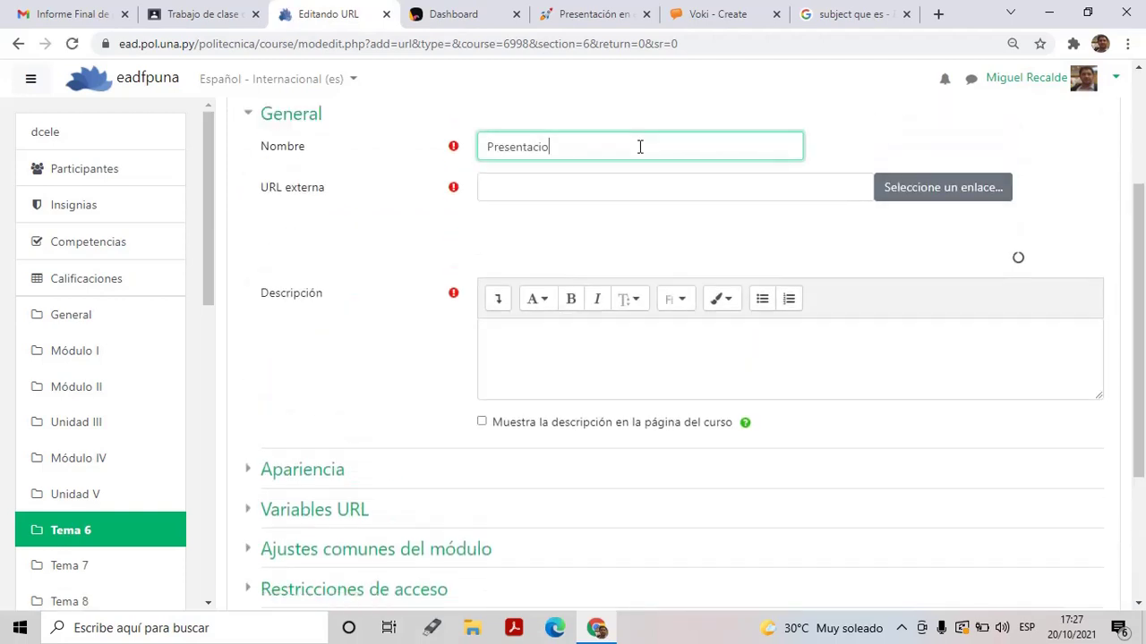
{"action": "key", "text": "BackSpace"}
{"action": "type", "text": "ón de"}
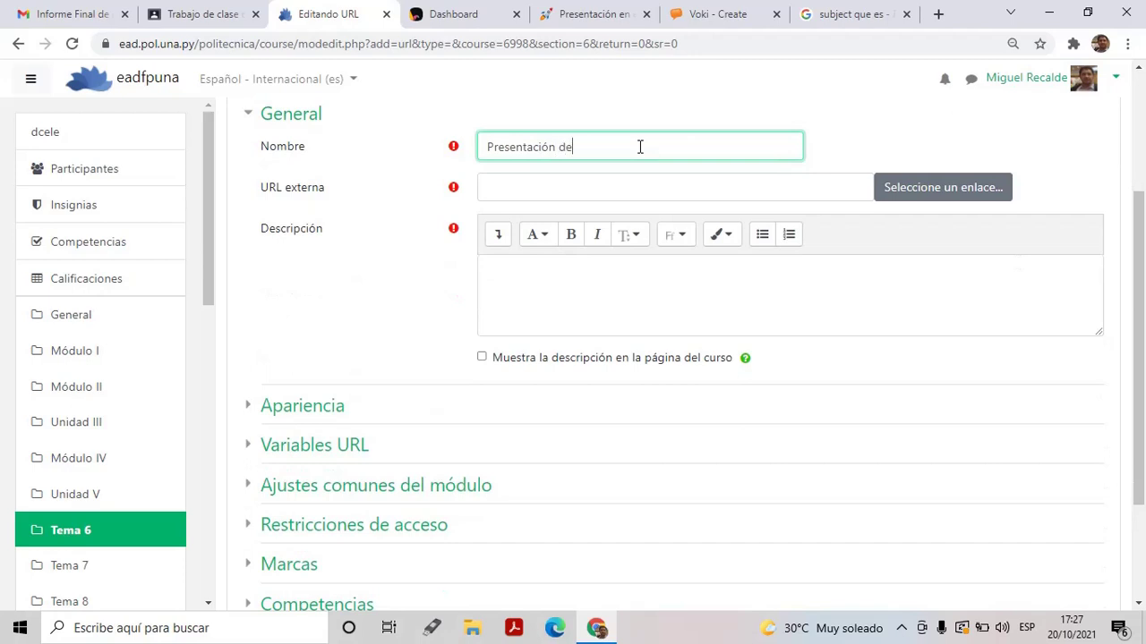
{"action": "type", "text": " participantes en el curso Diselo"}
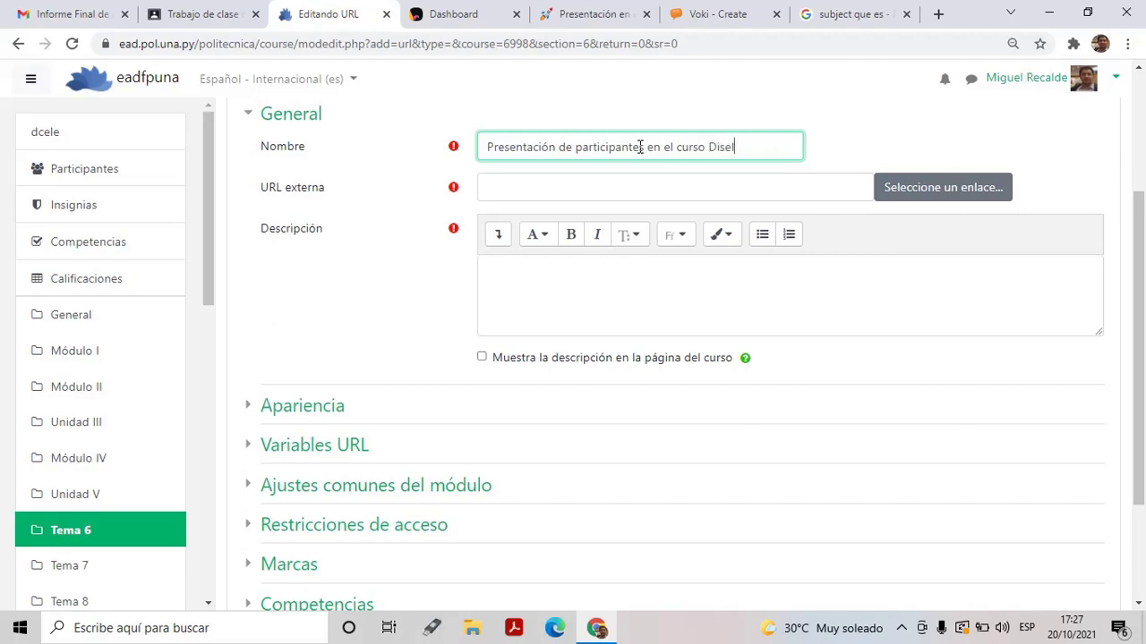
{"action": "key", "text": "BackSpace"}
{"action": "key", "text": "BackSpace"}
{"action": "type", "text": "ño de Contendios"}
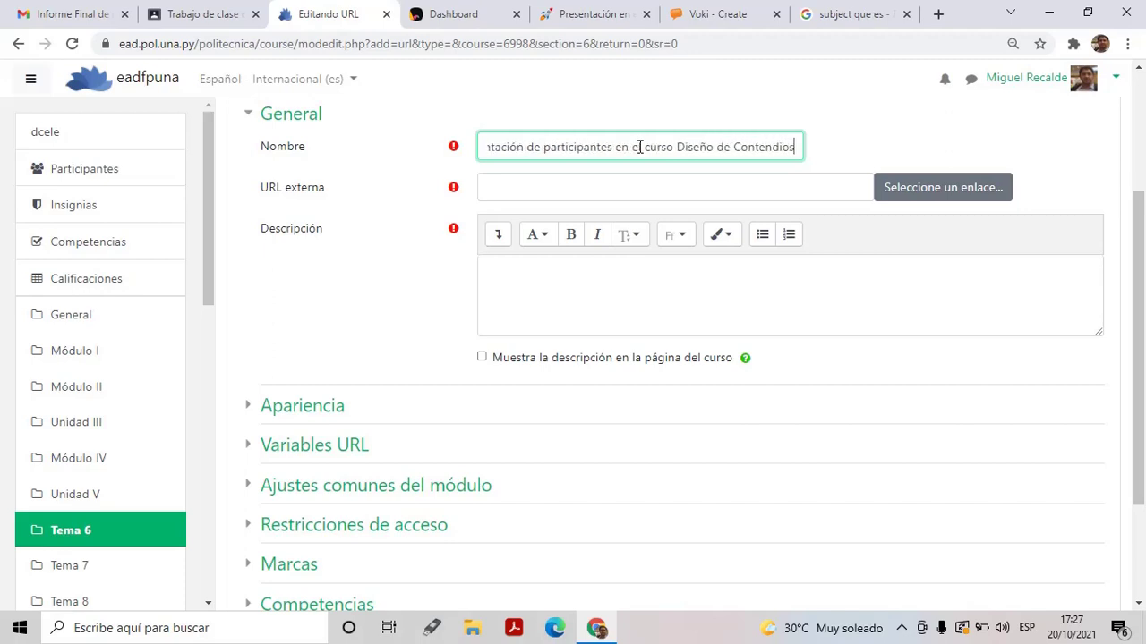
{"action": "key", "text": "BackSpace"}
{"action": "key", "text": "BackSpace"}
{"action": "key", "text": "BackSpace"}
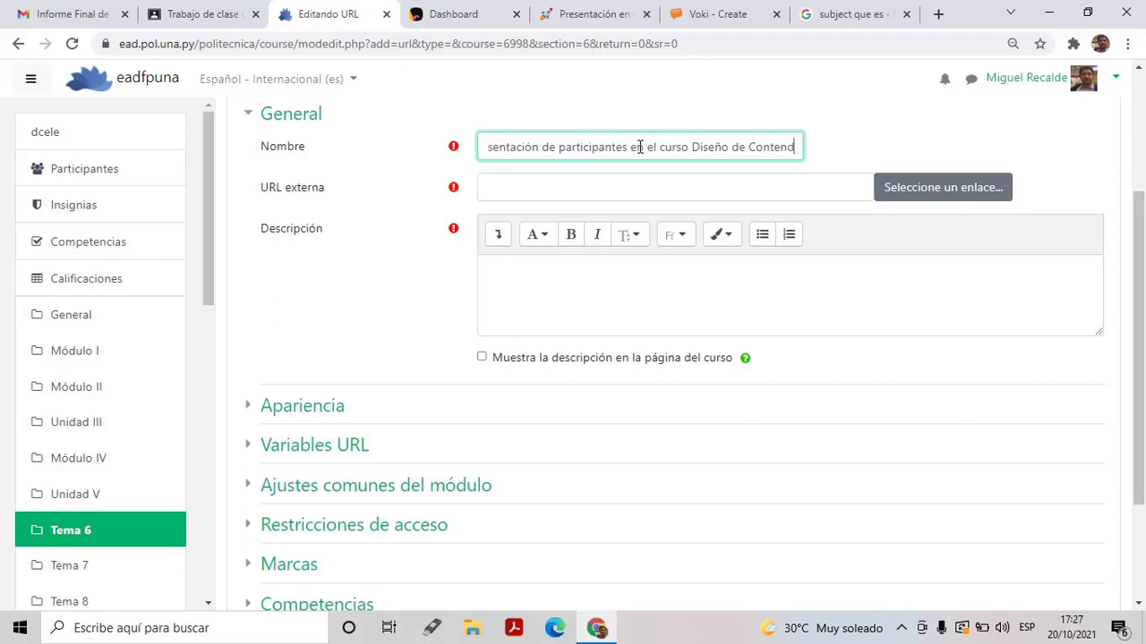
{"action": "type", "text": "idos"}
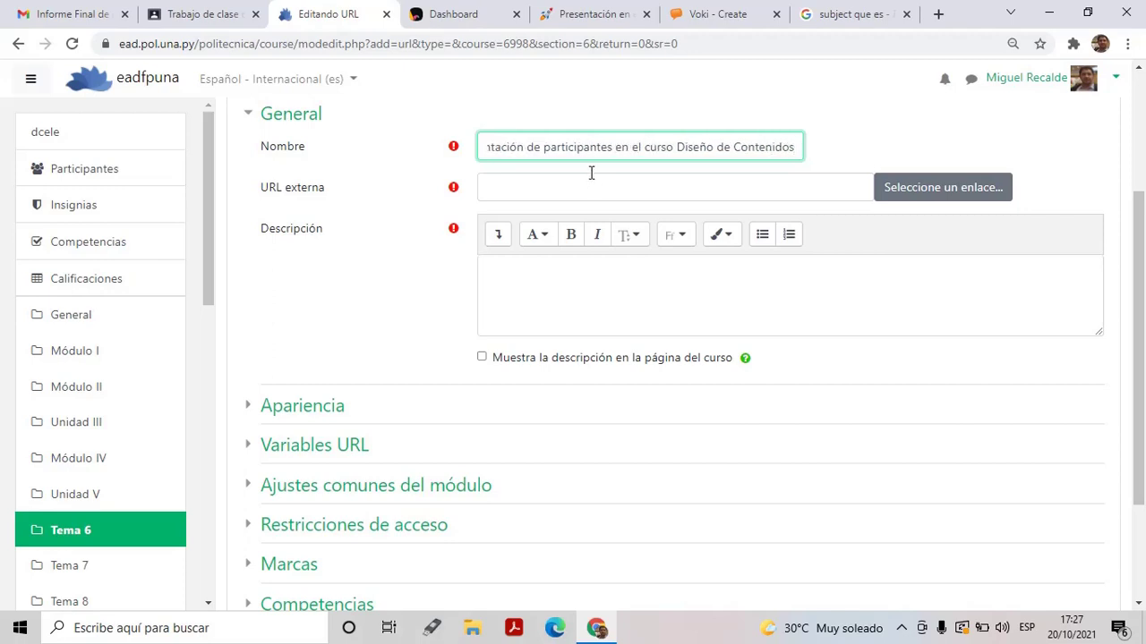
Paste the Padlet board address as the URL externa and copy the name text
{"action": "left_click", "coordinate": [555, 187]}
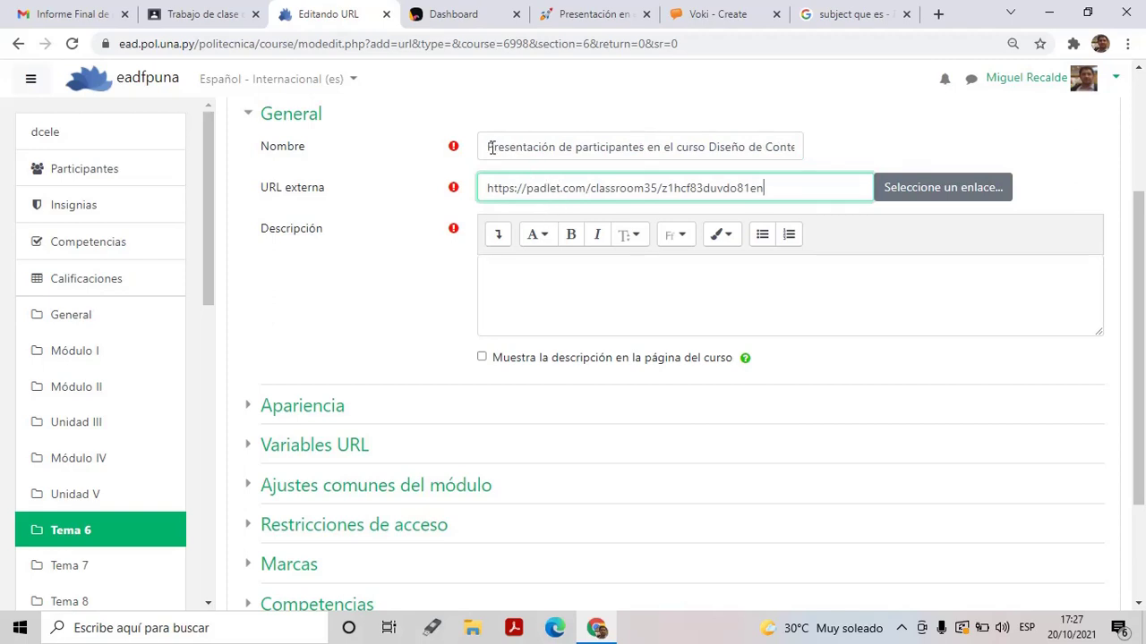
{"action": "left_click_drag", "start_coordinate": [490, 147], "coordinate": [810, 161]}
{"action": "key", "text": "ctrl+c"}
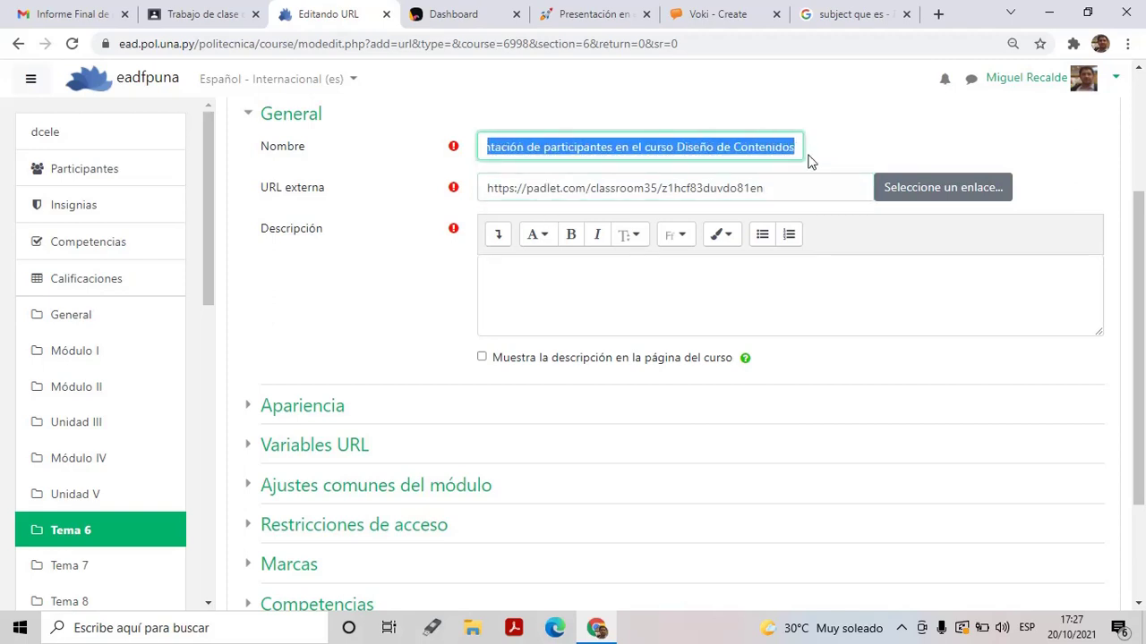
{"action": "left_click", "coordinate": [673, 305]}
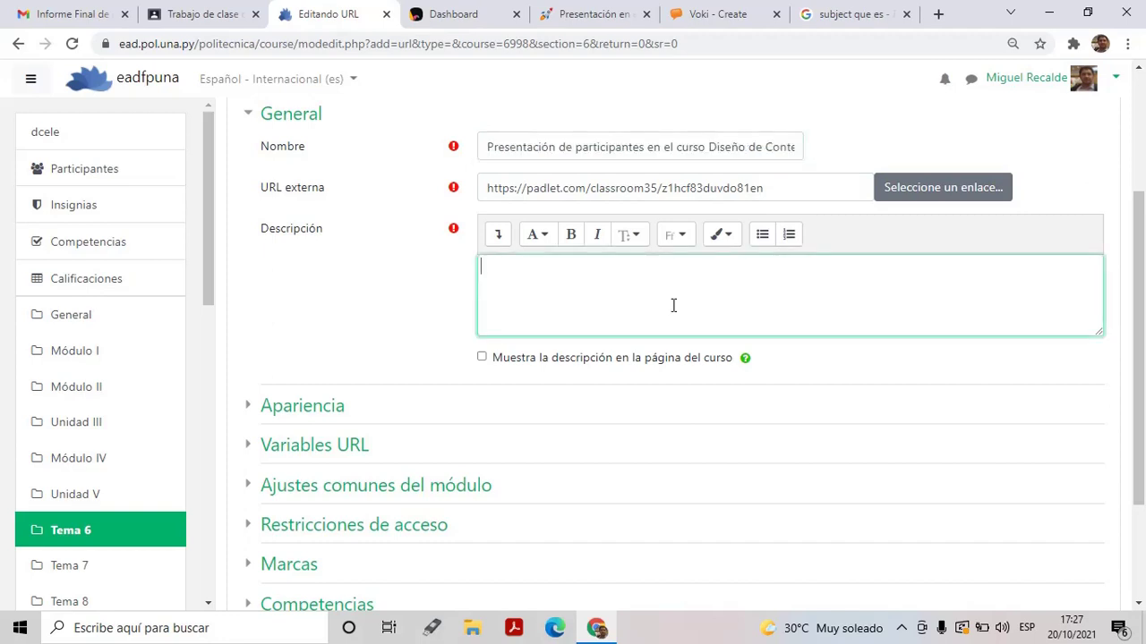
Paste the resource name as the description, restoring its missing initial 'P'
{"action": "key", "text": "ctrl+v"}
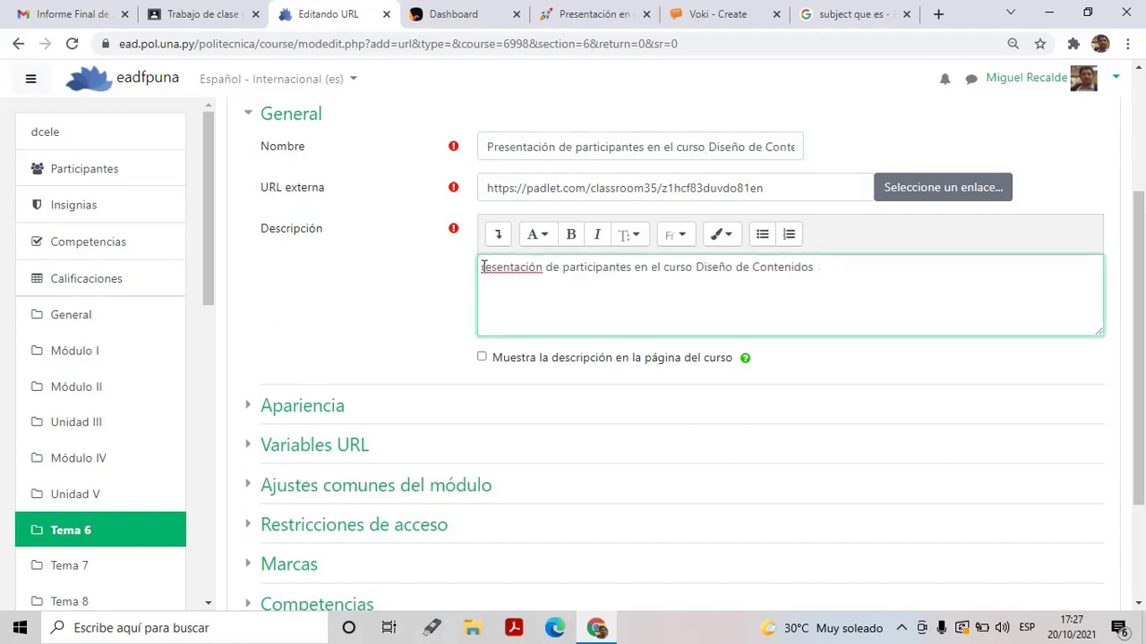
{"action": "left_click", "coordinate": [482, 267]}
{"action": "type", "text": "P"}
Set Mostrar to 'En ventana emergente' and save, returning to the course
{"action": "left_click", "coordinate": [312, 407]}
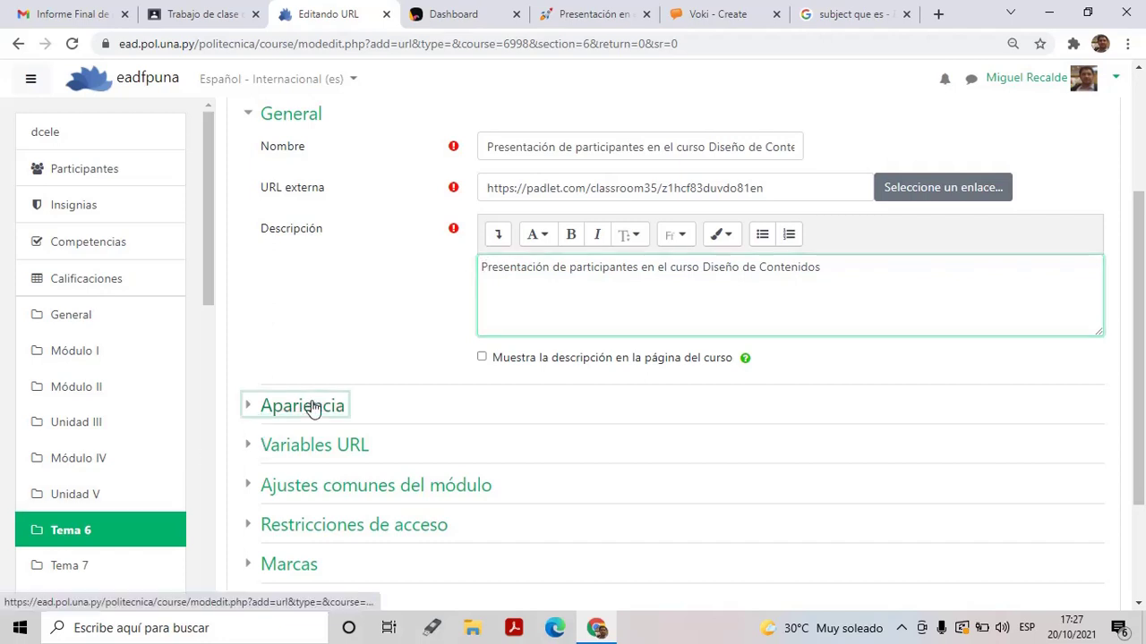
{"action": "left_click", "coordinate": [544, 440]}
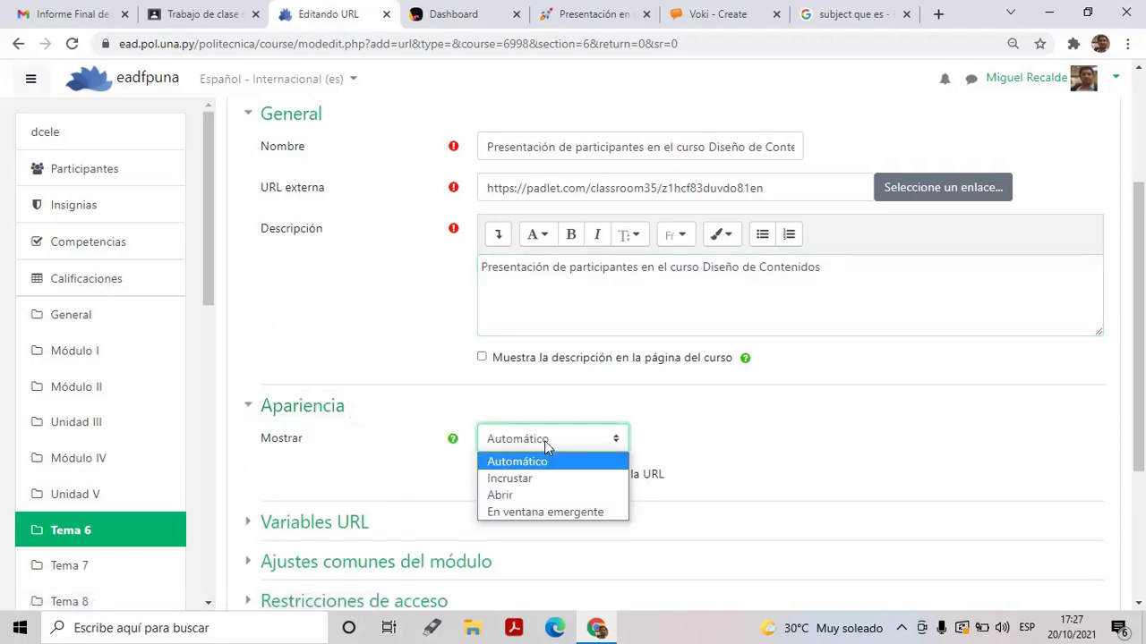
{"action": "left_click", "coordinate": [520, 511]}
{"action": "left_click_drag", "start_coordinate": [1140, 277], "coordinate": [1143, 429]}
{"action": "left_click", "coordinate": [636, 503]}
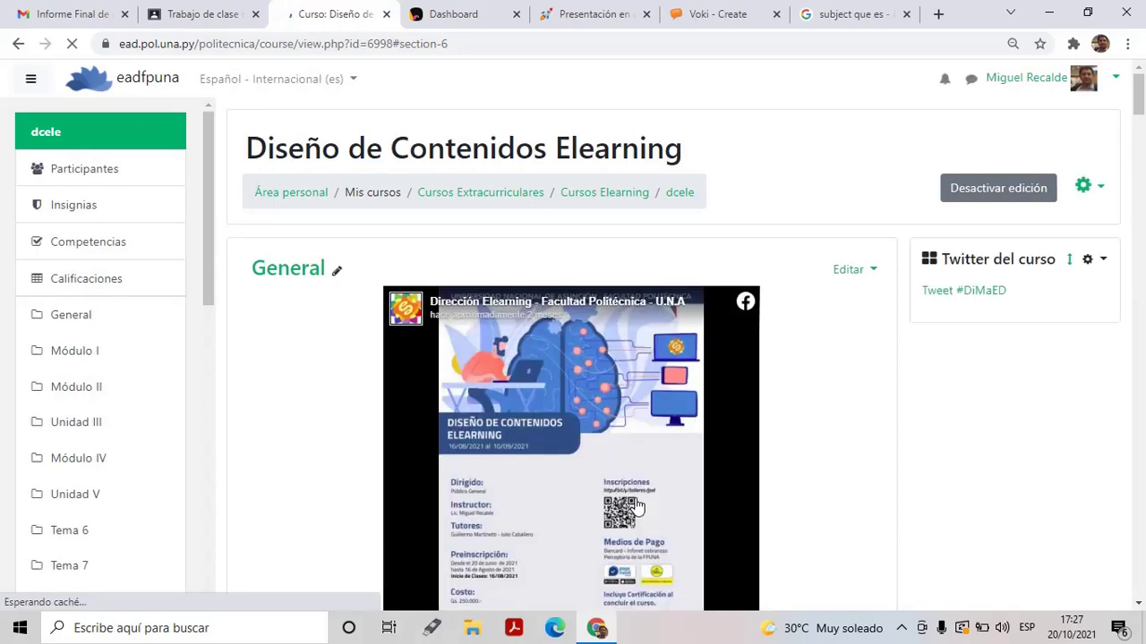
Confirm the Presentación URL appears under Tema 6, then move to Classroom's Trabajo de clase
{"action": "left_click_drag", "start_coordinate": [637, 507], "coordinate": [782, 289]}
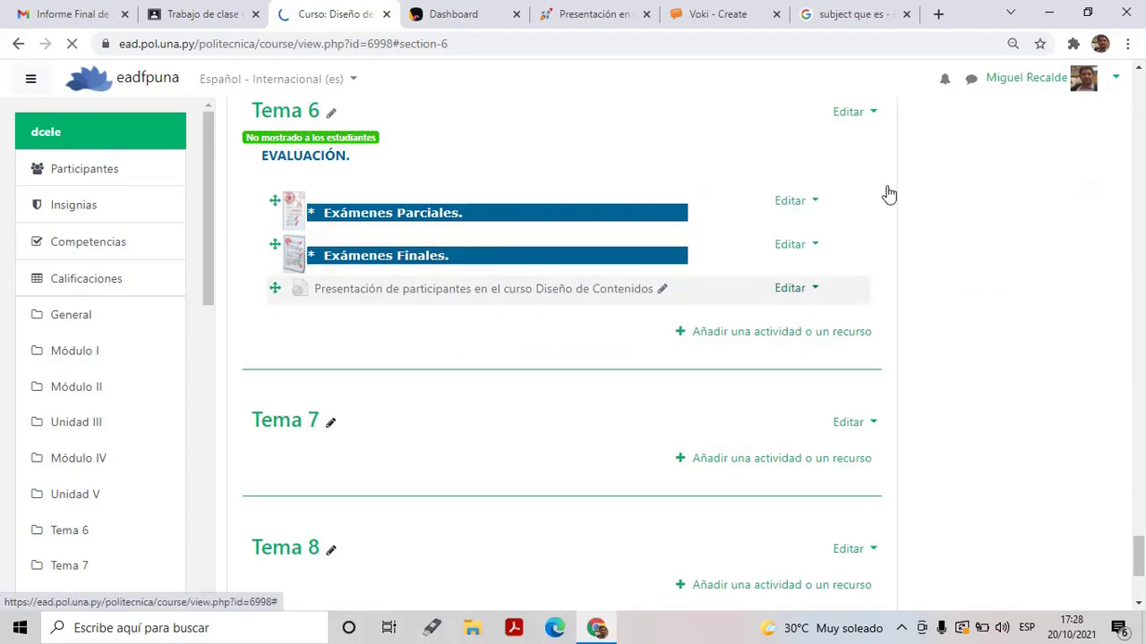
{"action": "left_click", "coordinate": [875, 115]}
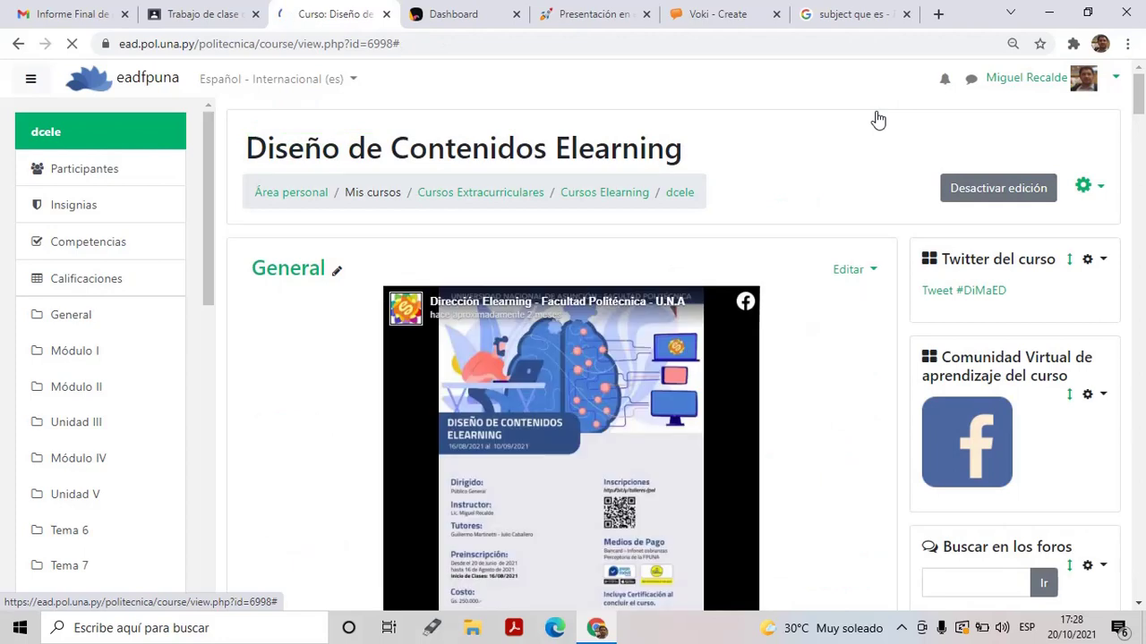
{"action": "left_click", "coordinate": [204, 16]}
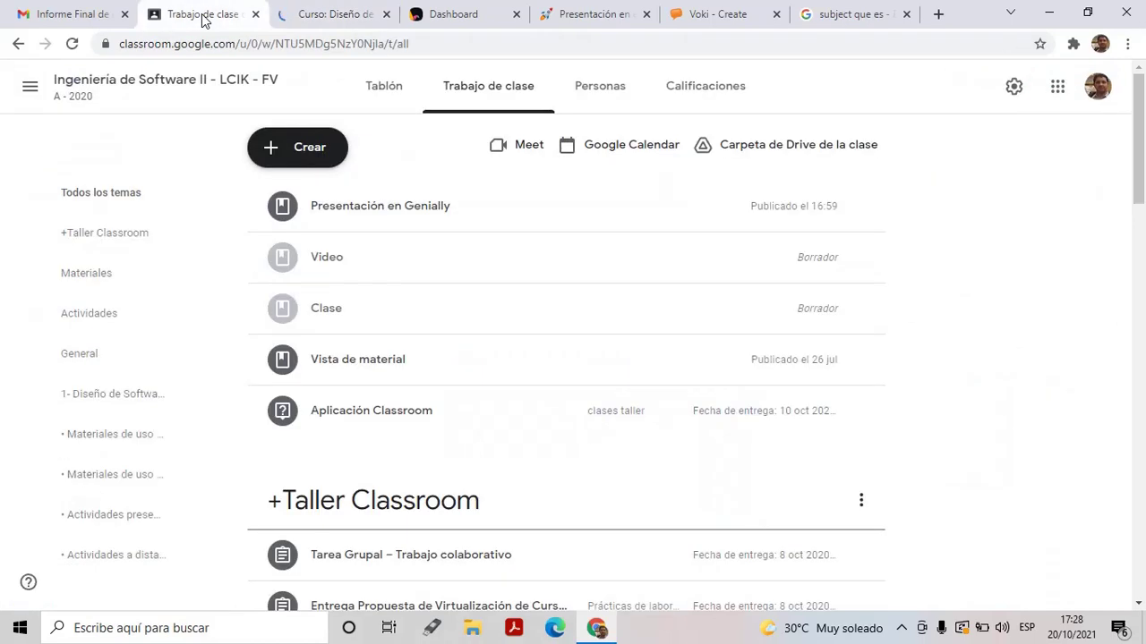
Create a Classroom Material titled 'Presentación de participantes en el curso Diseño de mateiriales'
{"action": "left_click", "coordinate": [301, 152]}
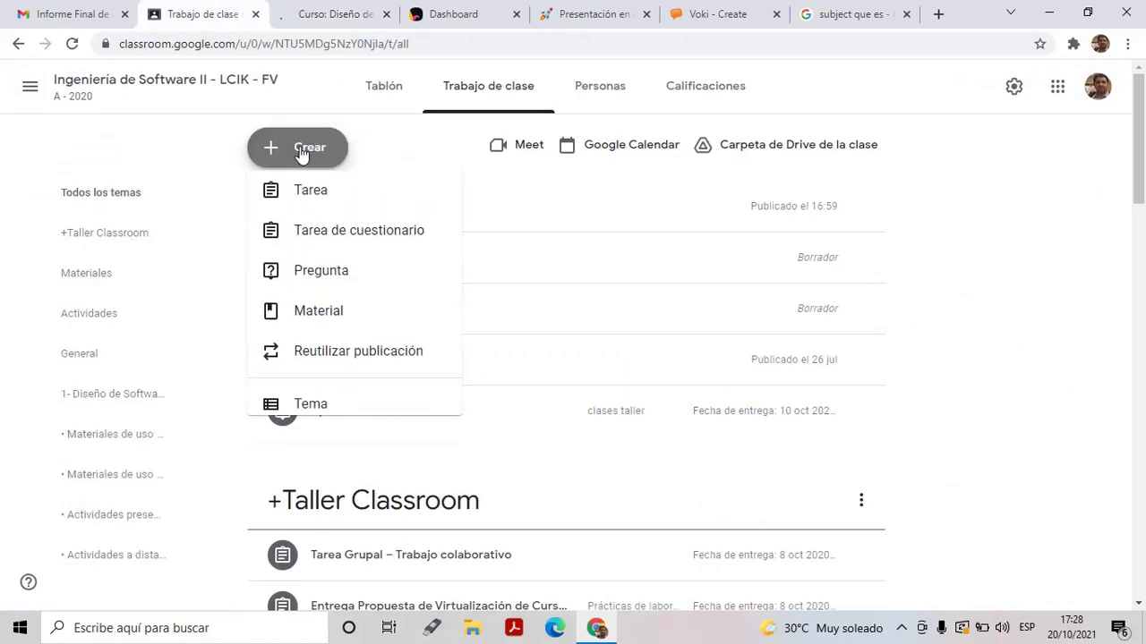
{"action": "left_click", "coordinate": [313, 318]}
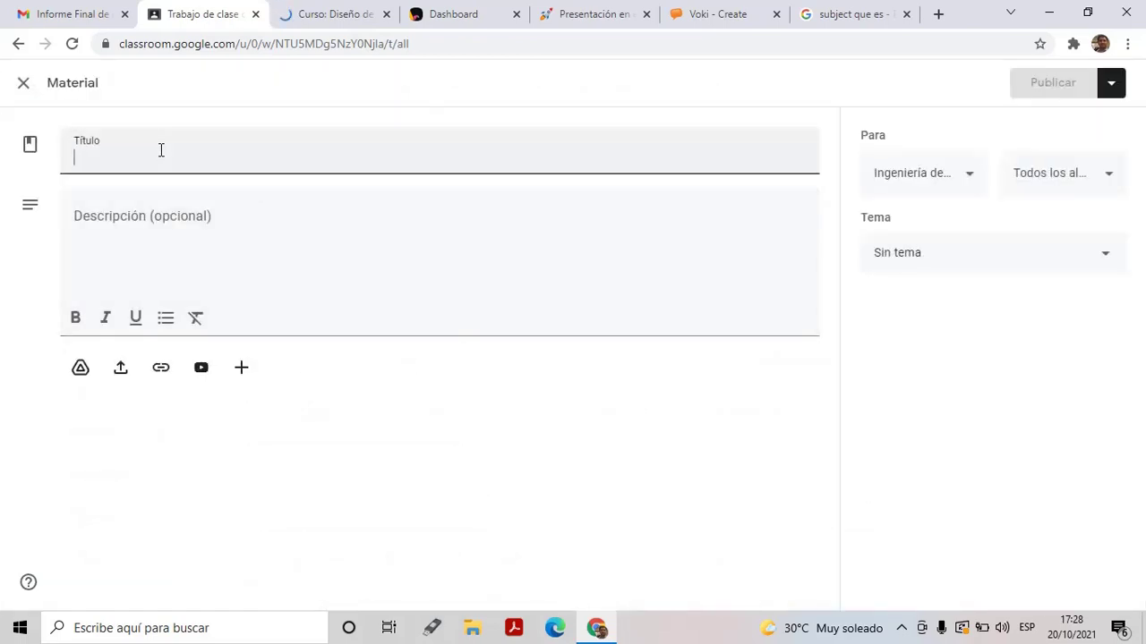
{"action": "type", "text": "Presenta"}
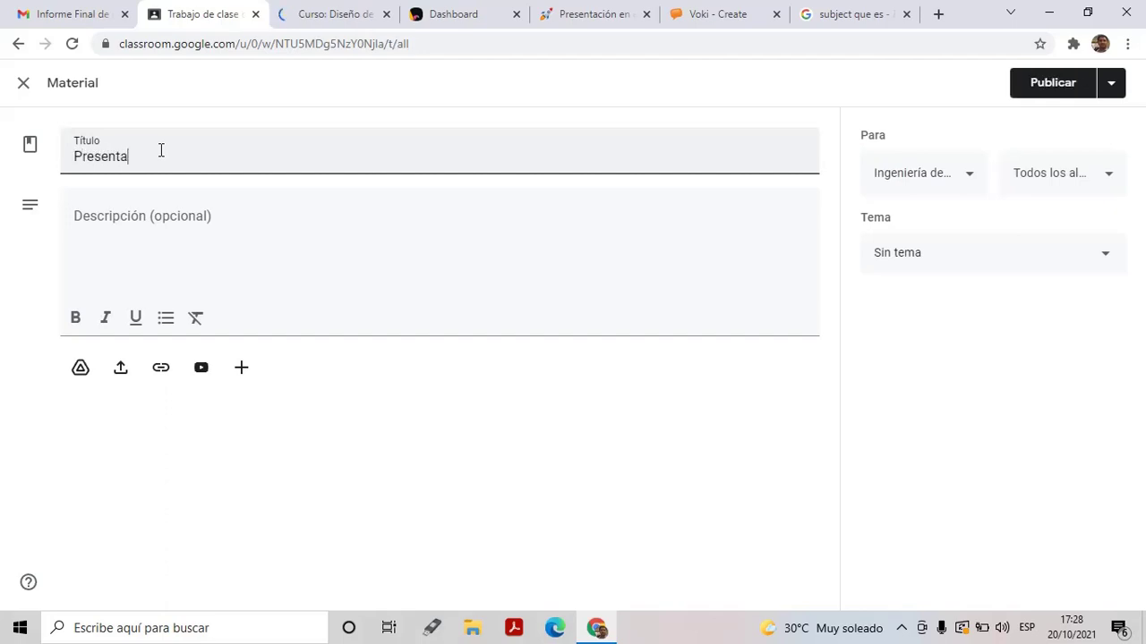
{"action": "type", "text": "ción de participantes en"}
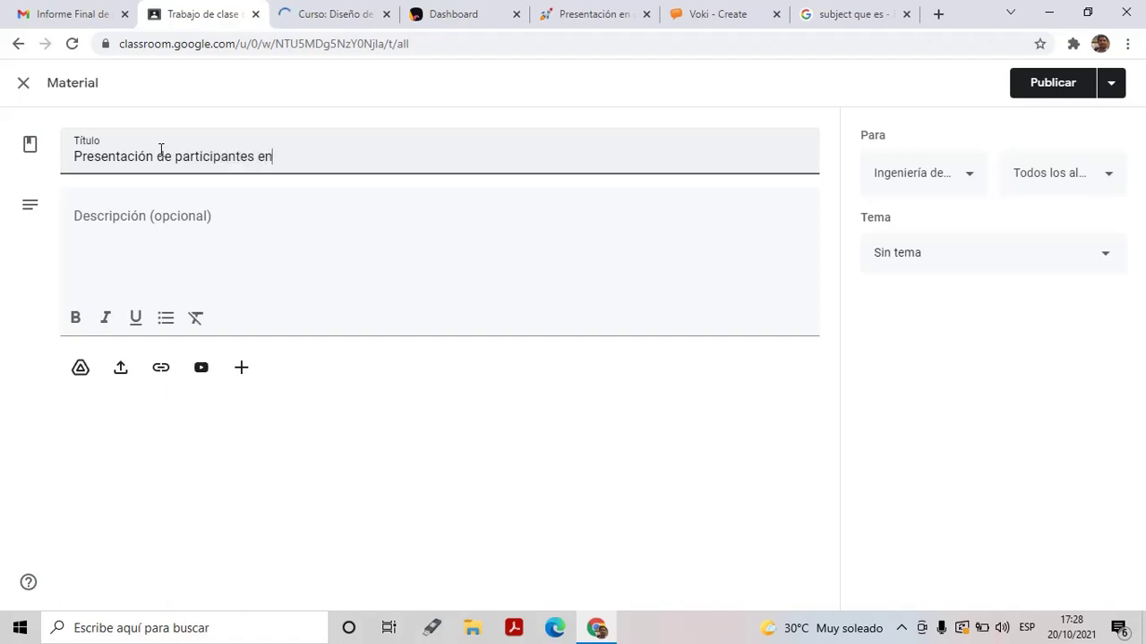
{"action": "type", "text": " el curso Diseño de m"}
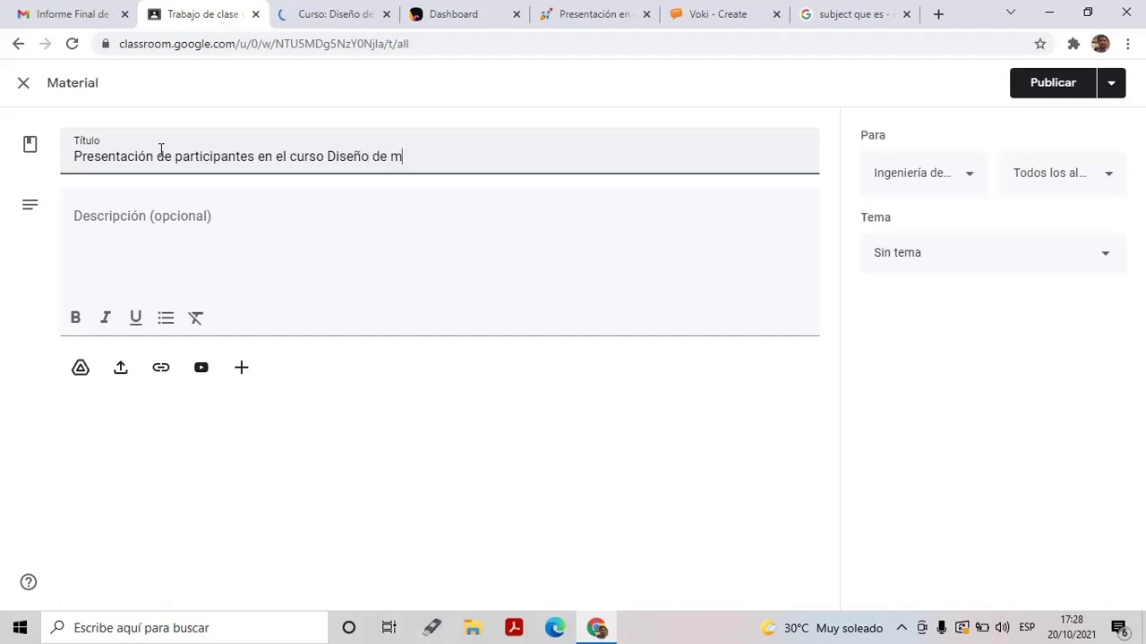
{"action": "type", "text": "atei"}
{"action": "type", "text": "riales"}
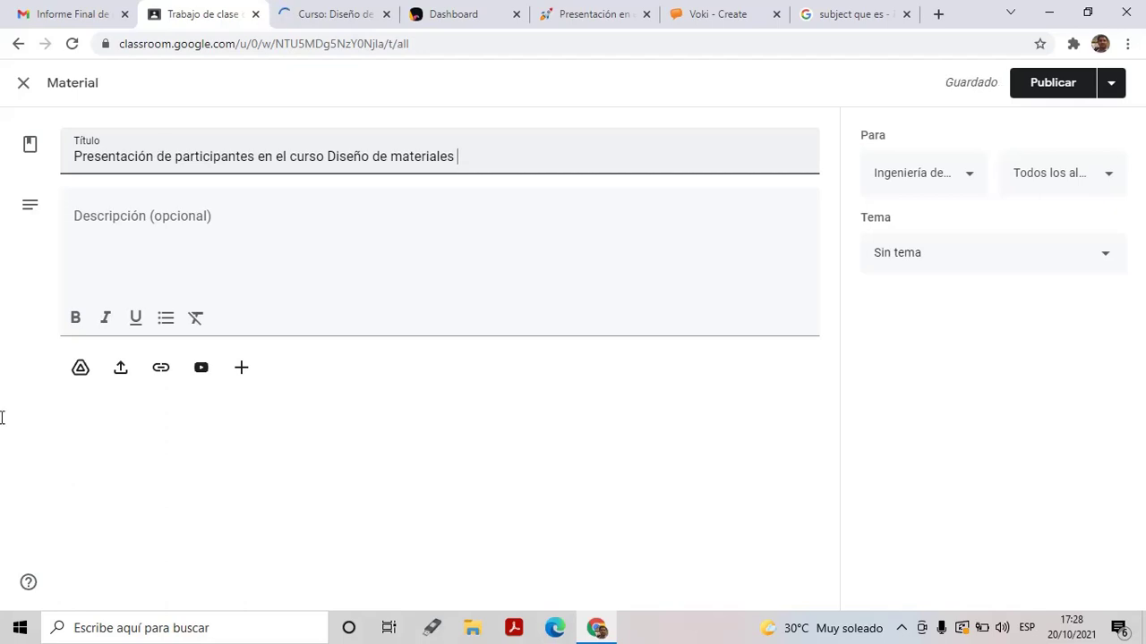
Start a link attachment, clear the wrongly pasted text, and go to the Padlet board
{"action": "left_click", "coordinate": [161, 368]}
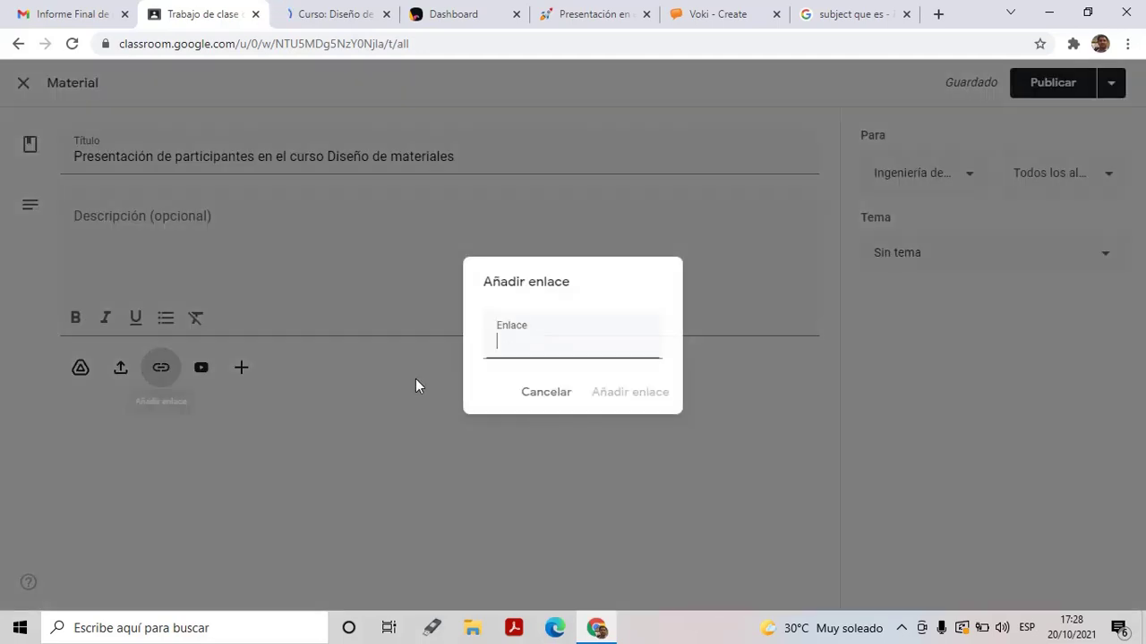
{"action": "key", "text": "ctrl+v"}
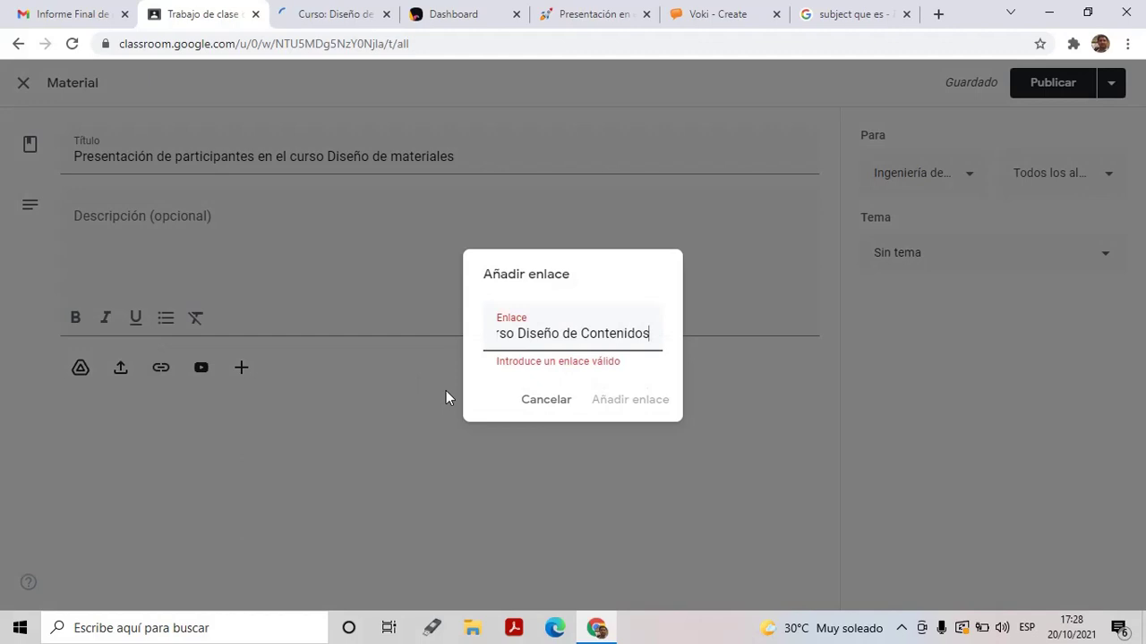
{"action": "key", "text": "BackSpace"}
{"action": "key", "text": "BackSpace"}
{"action": "key", "text": "BackSpace"}
{"action": "key", "text": "BackSpace"}
{"action": "key", "text": "BackSpace"}
{"action": "key", "text": "BackSpace"}
{"action": "key", "text": "BackSpace"}
{"action": "key", "text": "BackSpace"}
{"action": "key", "text": "BackSpace"}
{"action": "key", "text": "BackSpace"}
{"action": "key", "text": "BackSpace"}
{"action": "key", "text": "BackSpace"}
{"action": "key", "text": "BackSpace"}
{"action": "key", "text": "BackSpace"}
{"action": "key", "text": "BackSpace"}
{"action": "key", "text": "BackSpace"}
{"action": "key", "text": "BackSpace"}
{"action": "key", "text": "BackSpace"}
{"action": "key", "text": "BackSpace"}
{"action": "key", "text": "BackSpace"}
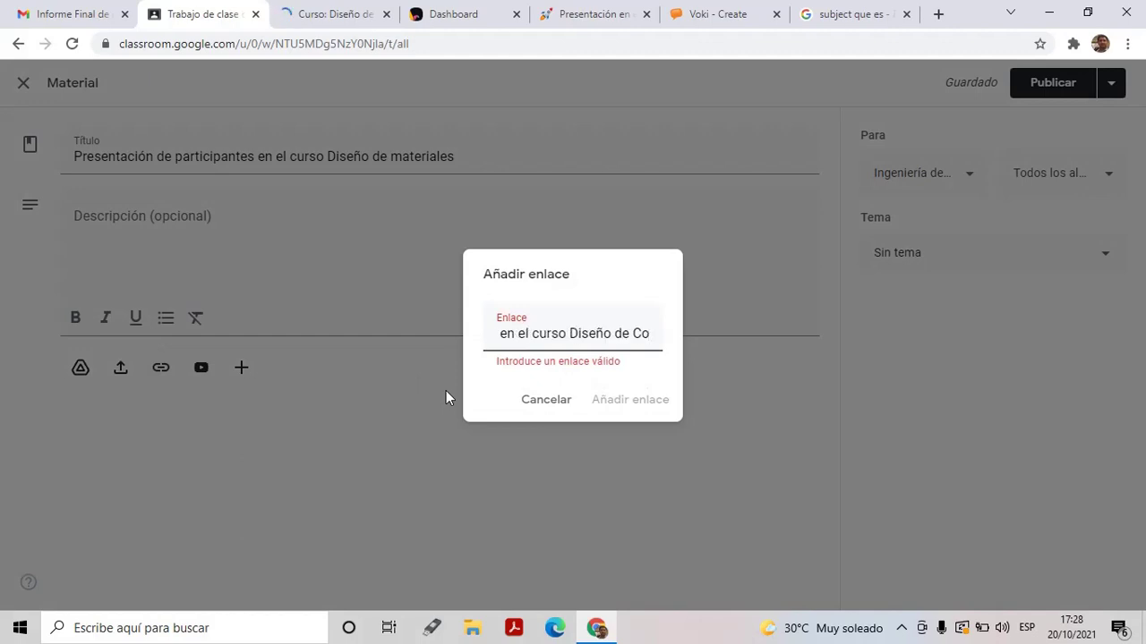
{"action": "key", "text": "BackSpace"}
{"action": "key", "text": "BackSpace"}
{"action": "key", "text": "BackSpace"}
{"action": "key", "text": "ctrl+a"}
{"action": "key", "text": "BackSpace"}
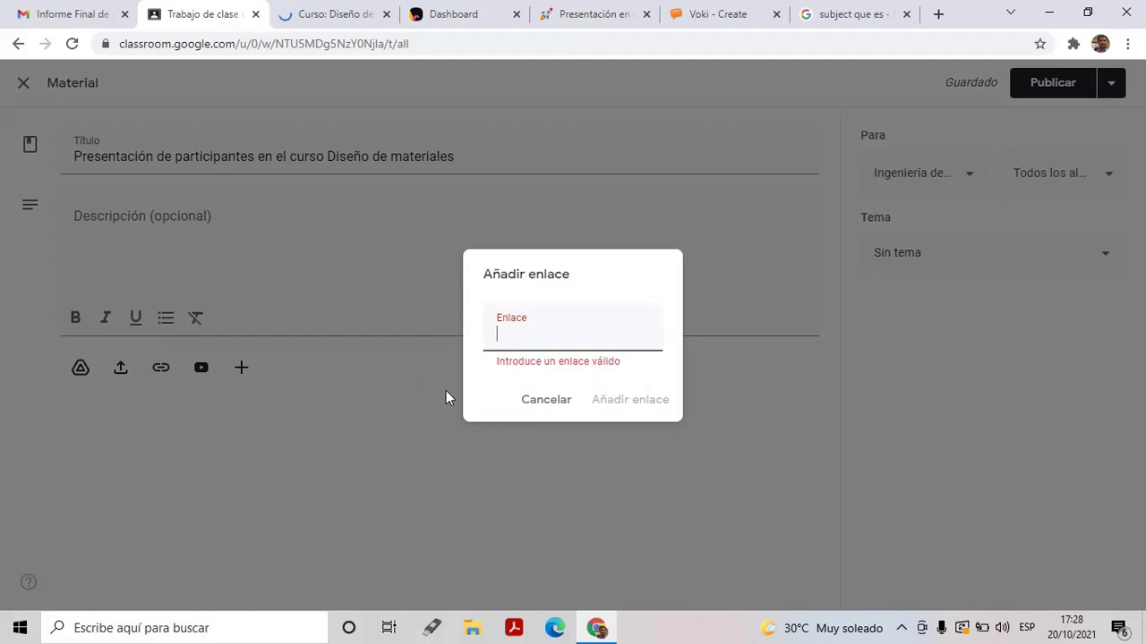
{"action": "left_click", "coordinate": [571, 19]}
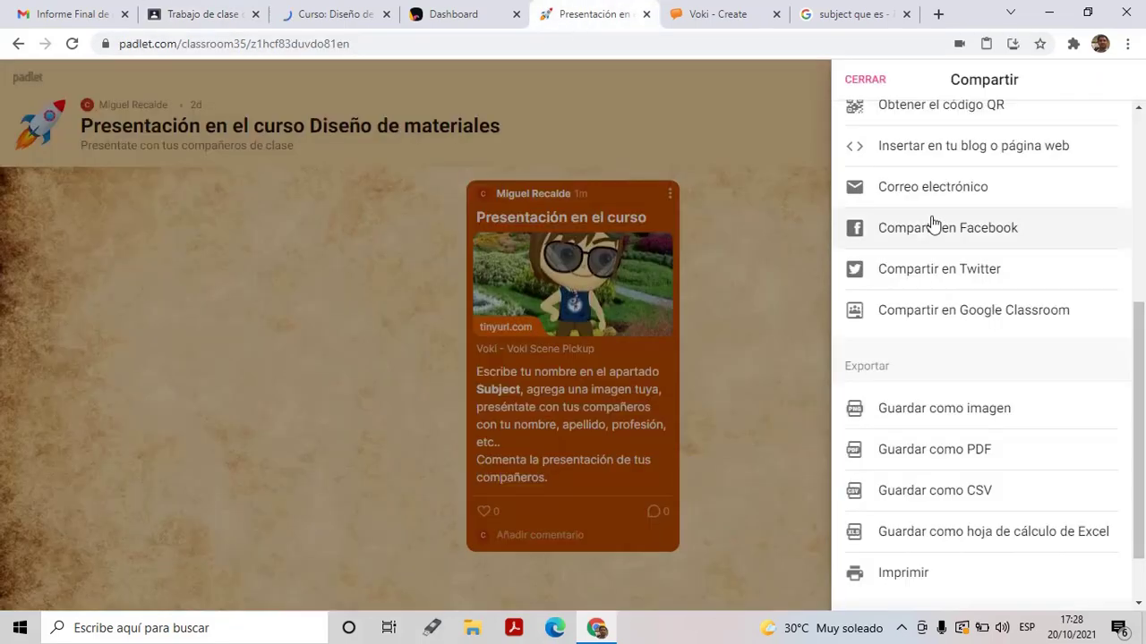
Copy the Padlet board's link from its share panel
{"action": "left_click_drag", "start_coordinate": [1133, 328], "coordinate": [1138, 277]}
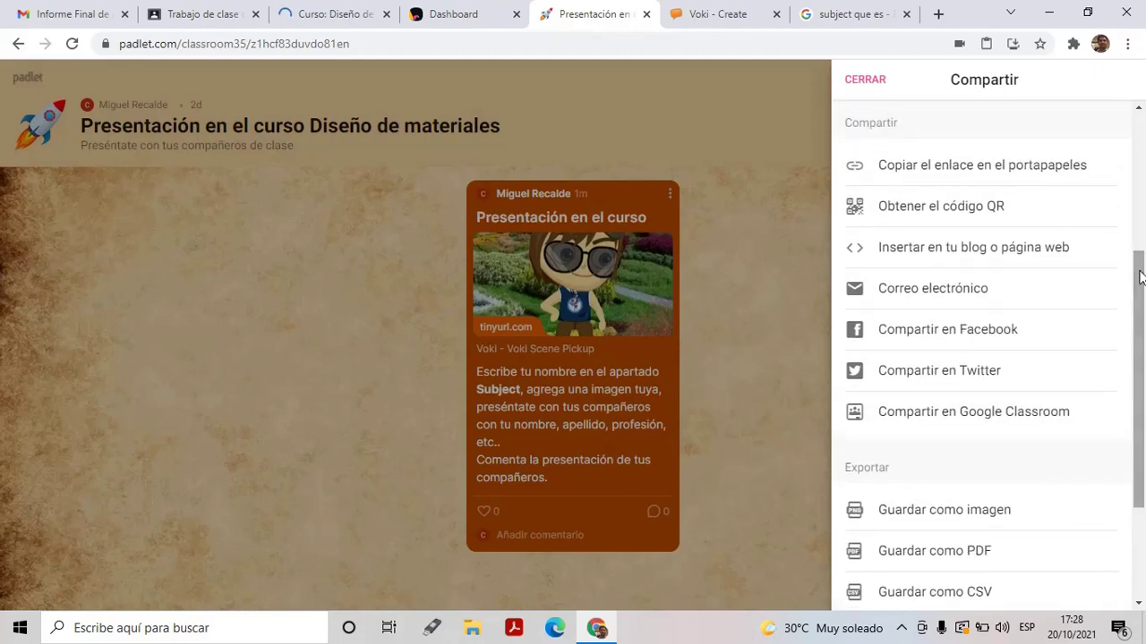
{"action": "left_click", "coordinate": [982, 163]}
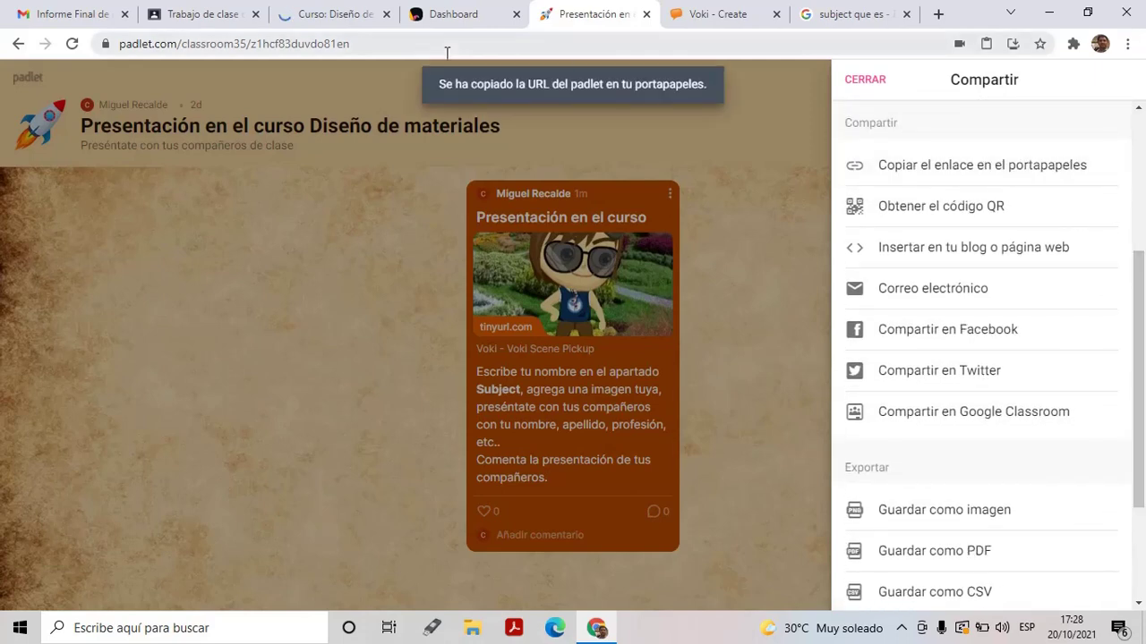
Attach the copied Padlet link to the material and publish it
{"action": "left_click", "coordinate": [205, 14]}
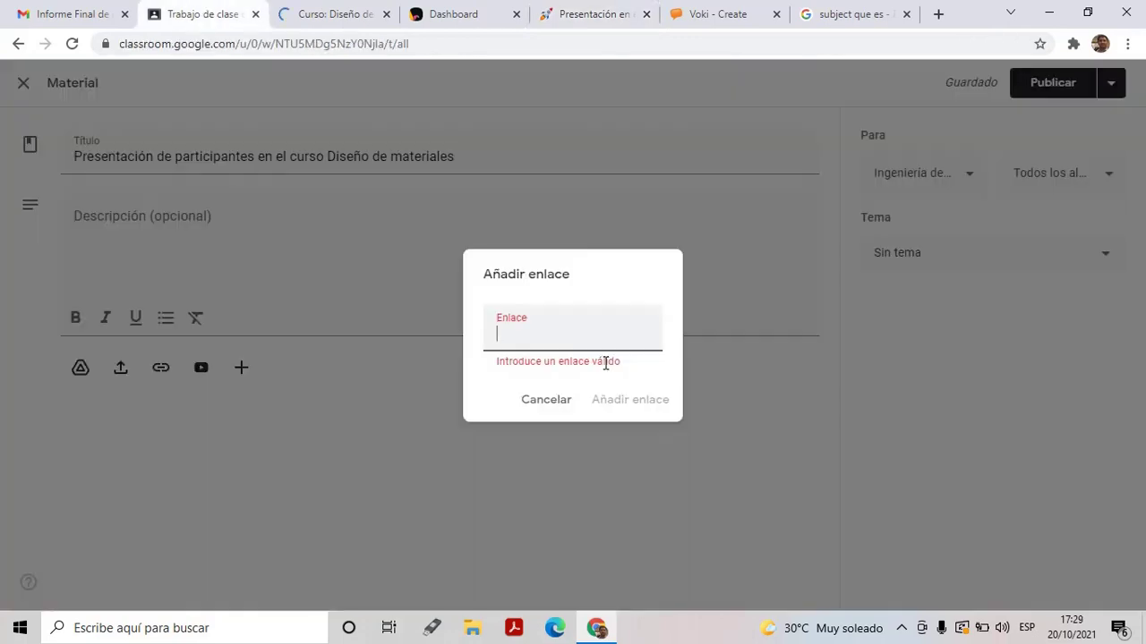
{"action": "key", "text": "ctrl+v"}
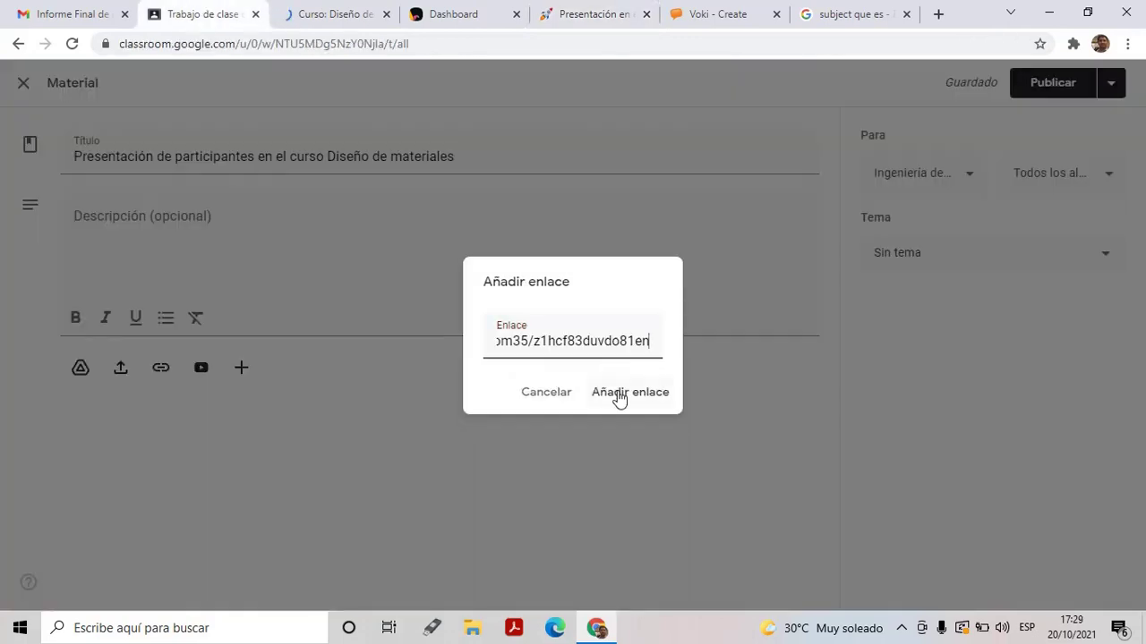
{"action": "left_click", "coordinate": [619, 398]}
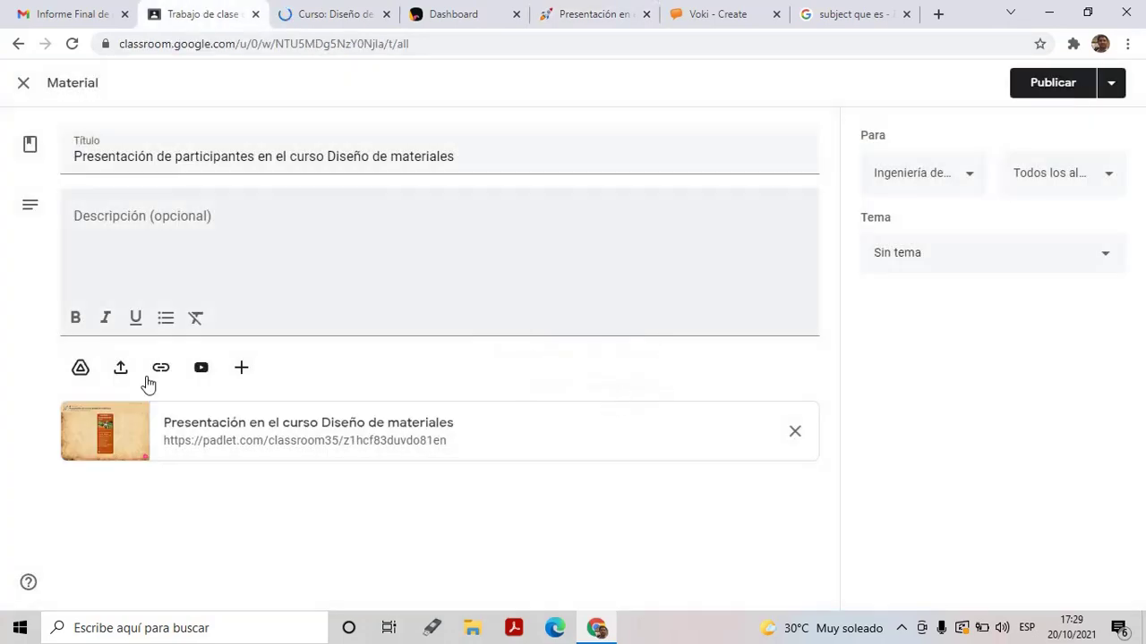
{"action": "left_click", "coordinate": [1046, 88]}
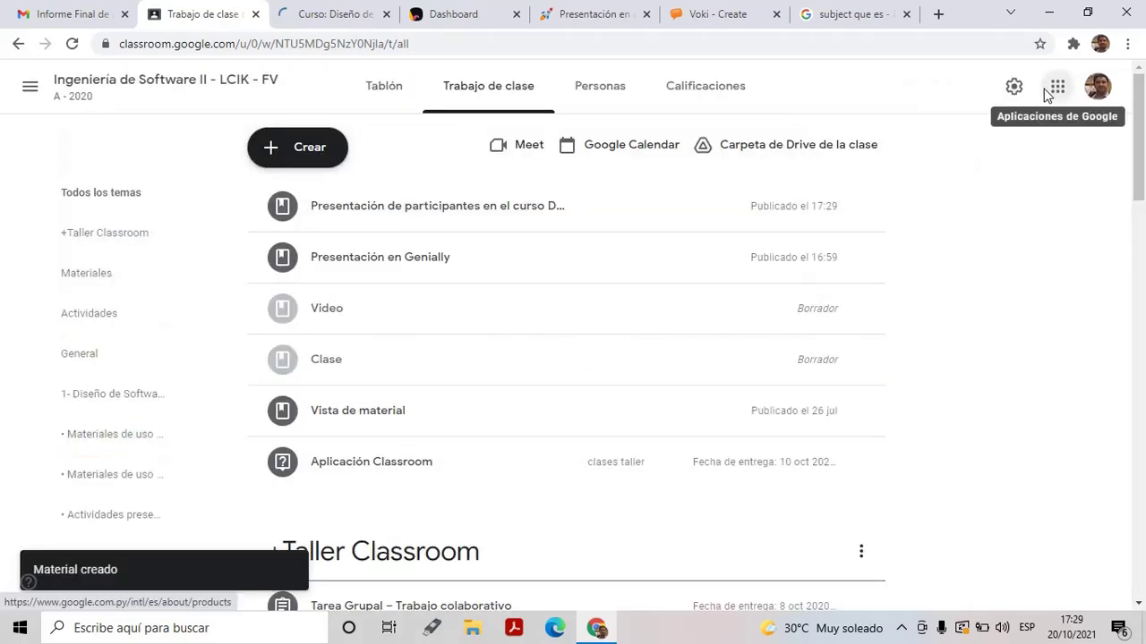
Expand the published material and open its Padlet attachment card
{"action": "left_click", "coordinate": [463, 211]}
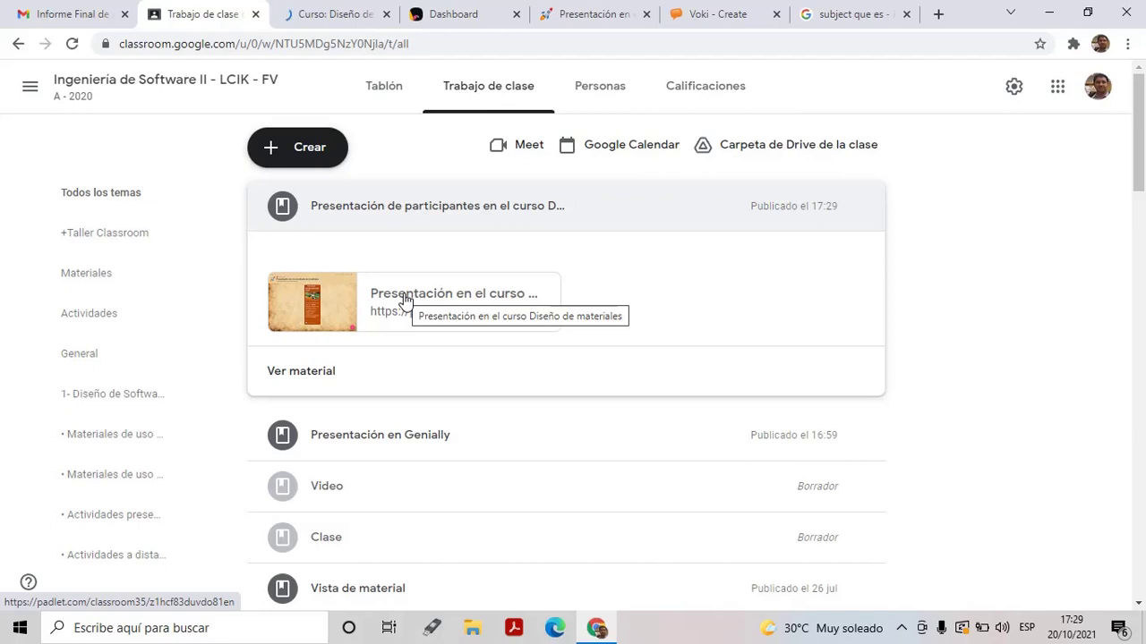
{"action": "left_click", "coordinate": [405, 300]}
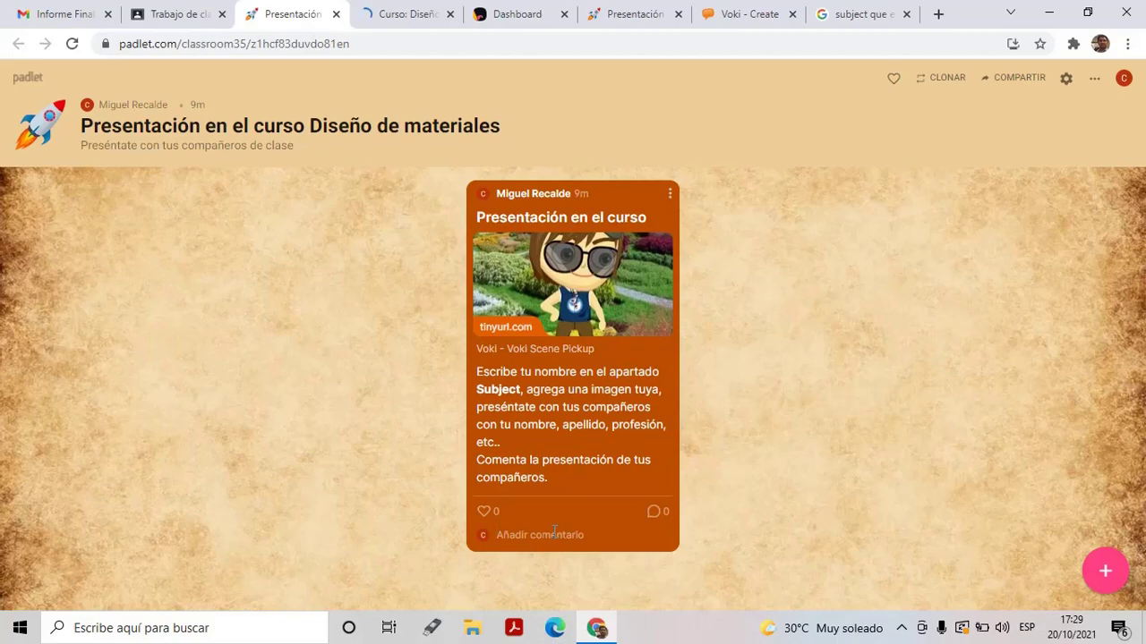
Scroll the Moodle course page down to Tema 6, then return to Padlet's Compartir panel
{"action": "left_click", "coordinate": [394, 14]}
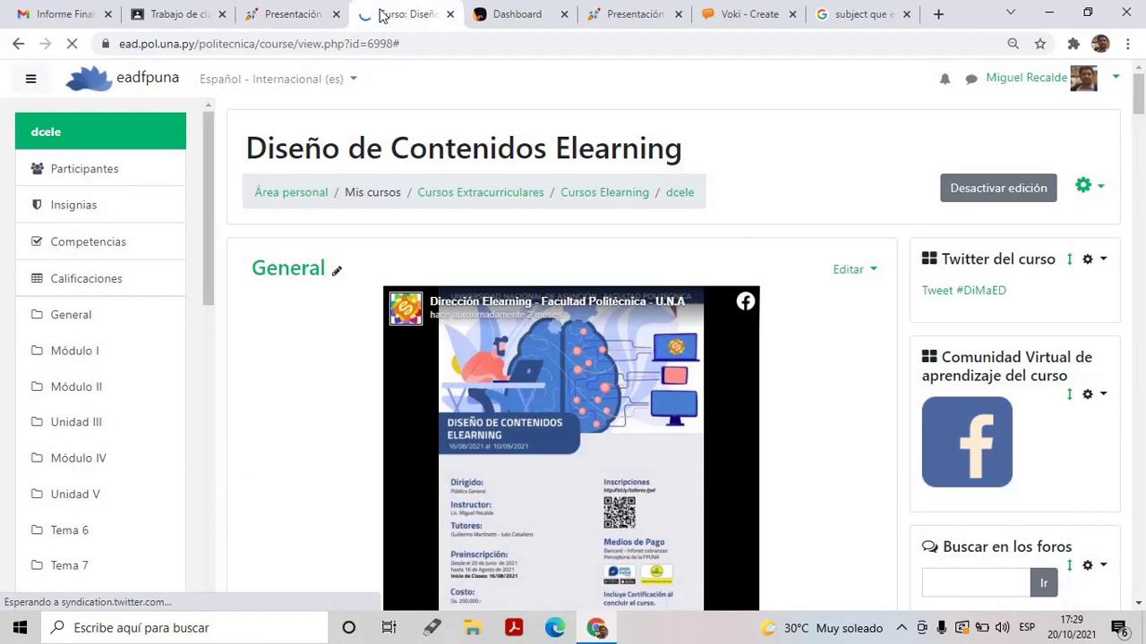
{"action": "scroll", "coordinate": [1141, 112], "scroll_direction": "down", "scroll_amount": 1}
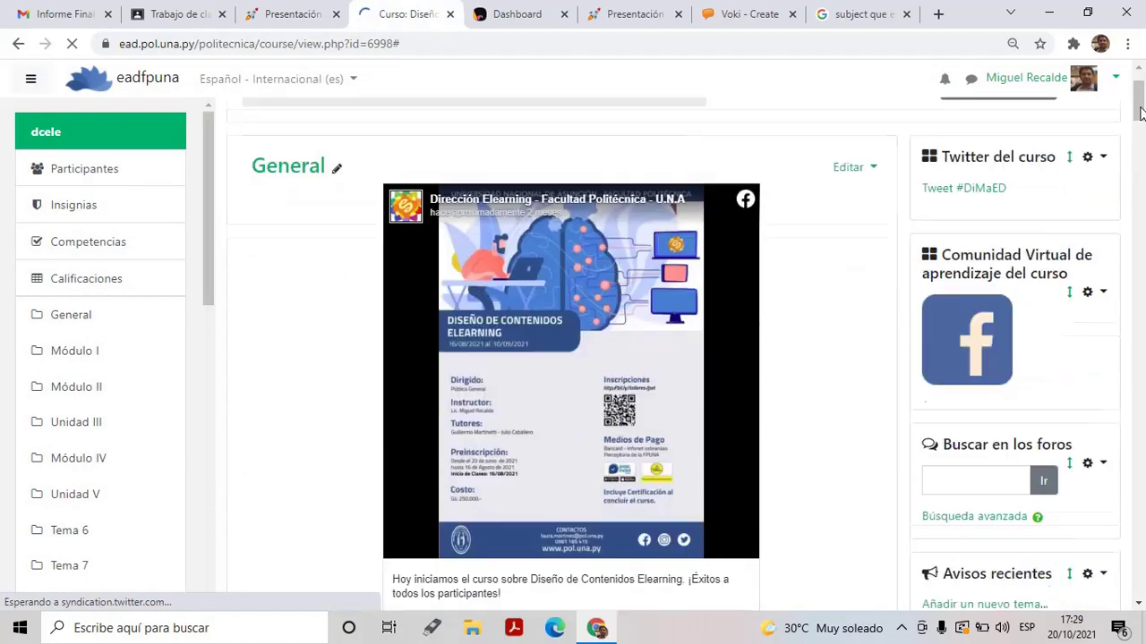
{"action": "left_click_drag", "start_coordinate": [1141, 111], "coordinate": [1140, 380]}
{"action": "left_click_drag", "start_coordinate": [1139, 439], "coordinate": [1141, 547]}
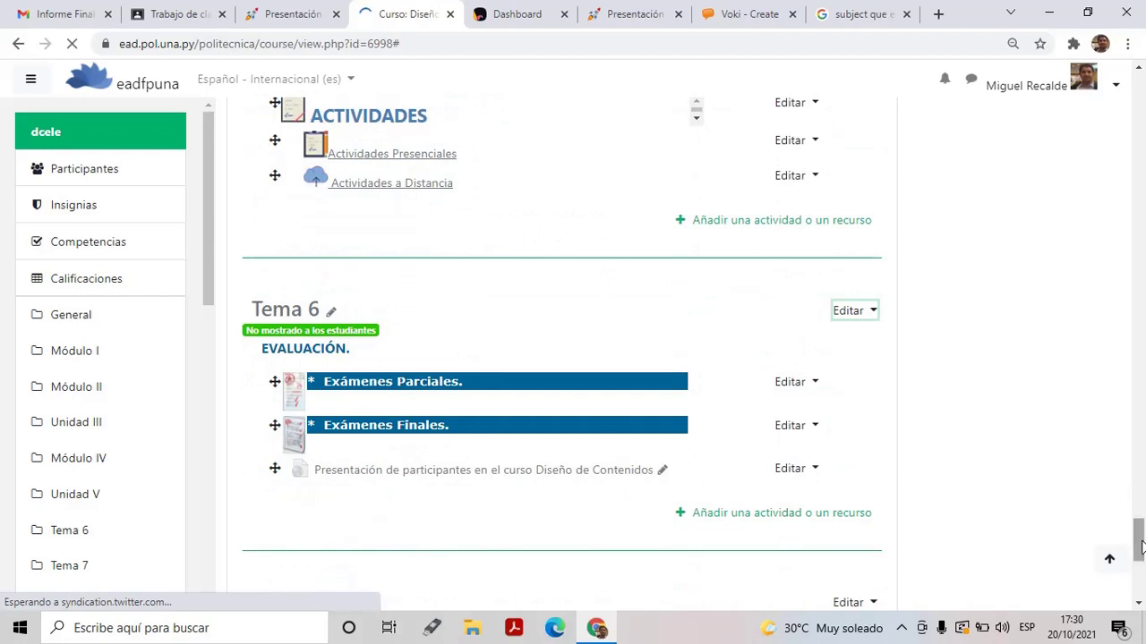
{"action": "left_click", "coordinate": [626, 28]}
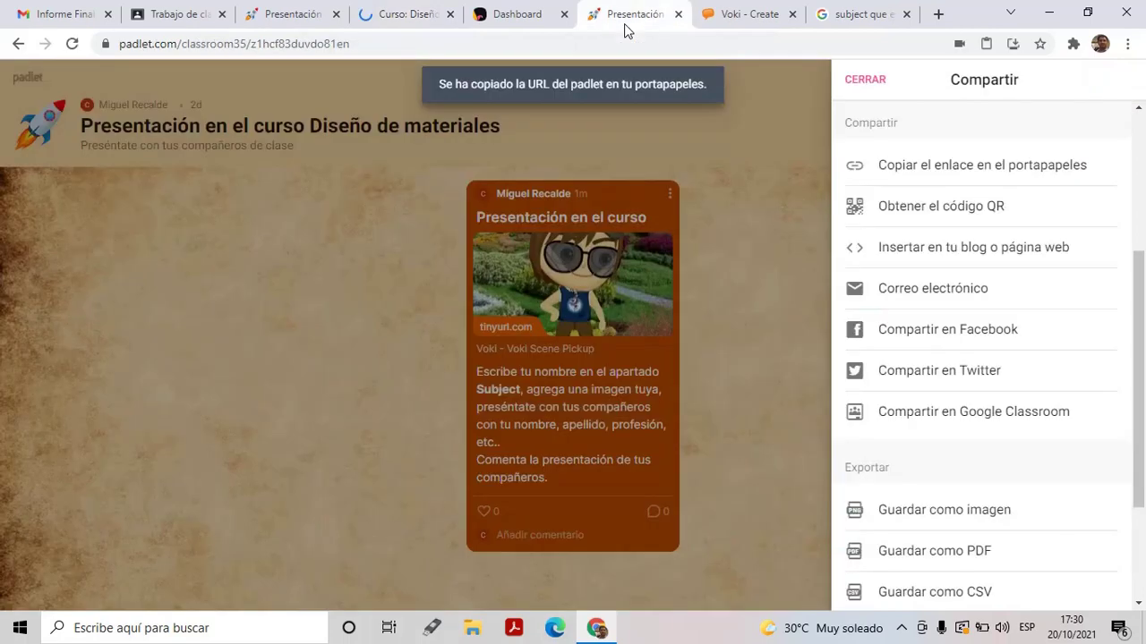
Copy the padlet's full embed code from 'Insertar en tu blog o página web' and return to the Moodle course
{"action": "left_click", "coordinate": [957, 254]}
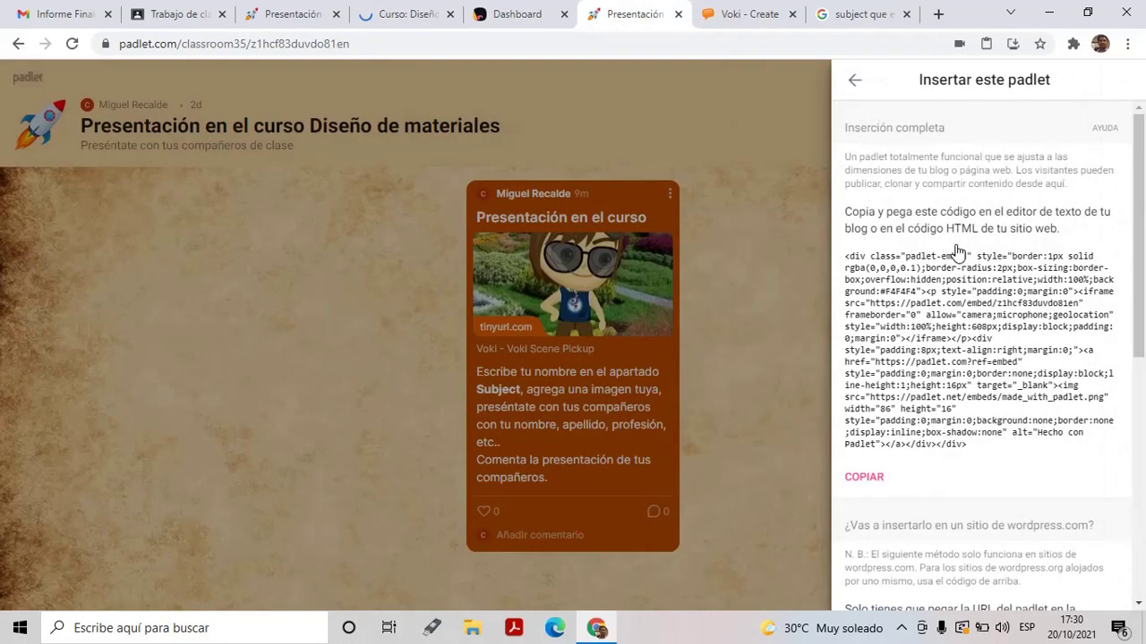
{"action": "scroll", "coordinate": [1141, 268], "scroll_direction": "down", "scroll_amount": 1}
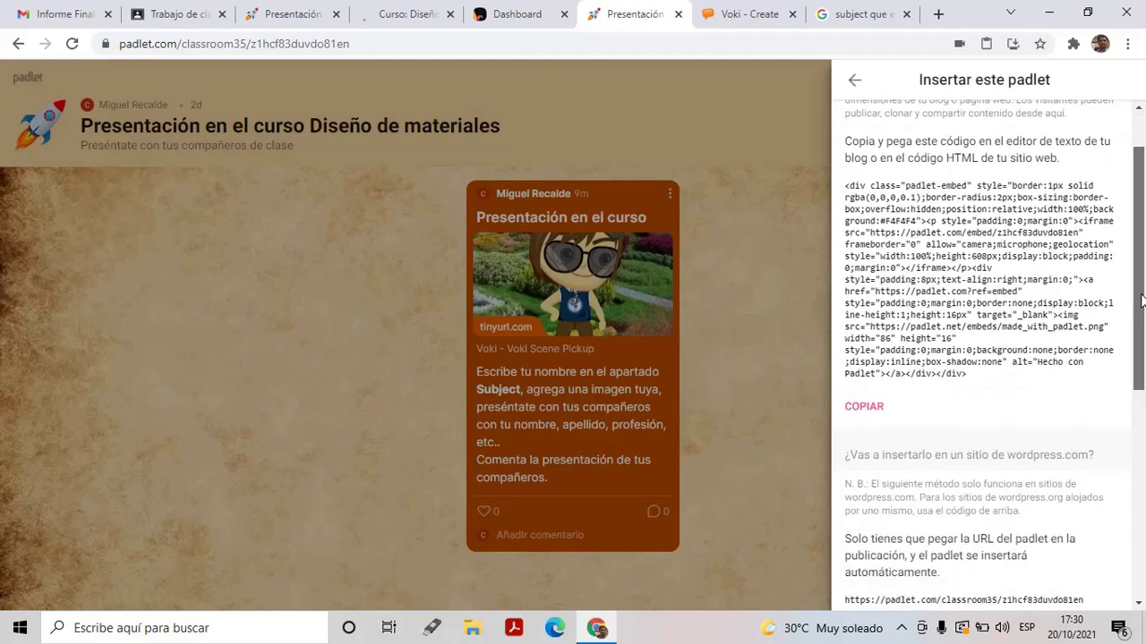
{"action": "left_click_drag", "start_coordinate": [1142, 300], "coordinate": [1141, 484]}
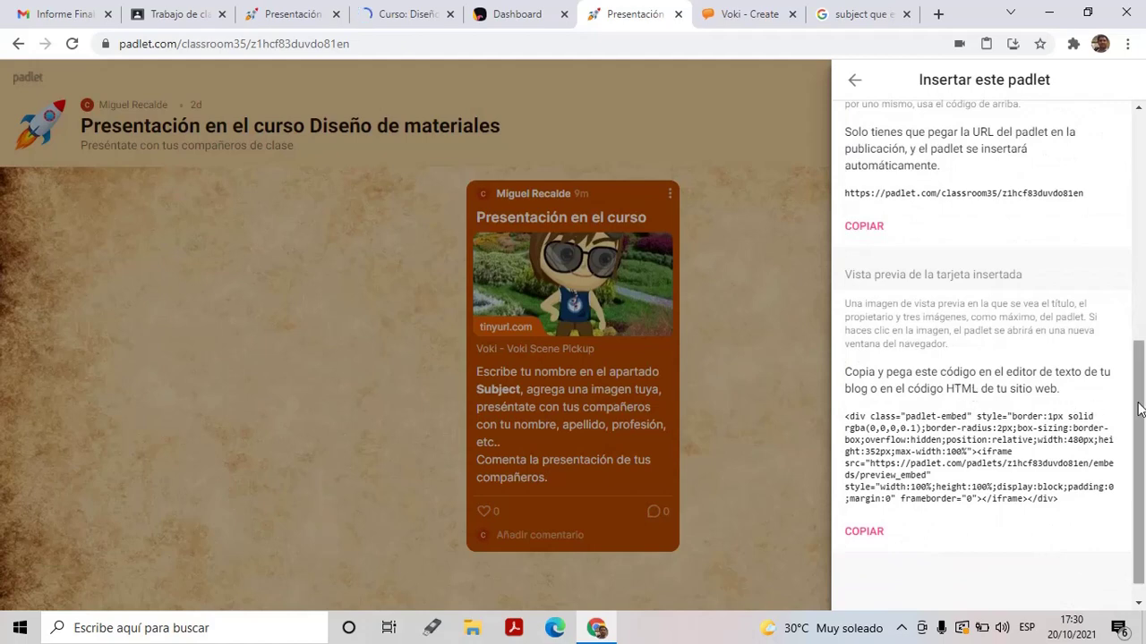
{"action": "left_click_drag", "start_coordinate": [1138, 397], "coordinate": [1143, 213]}
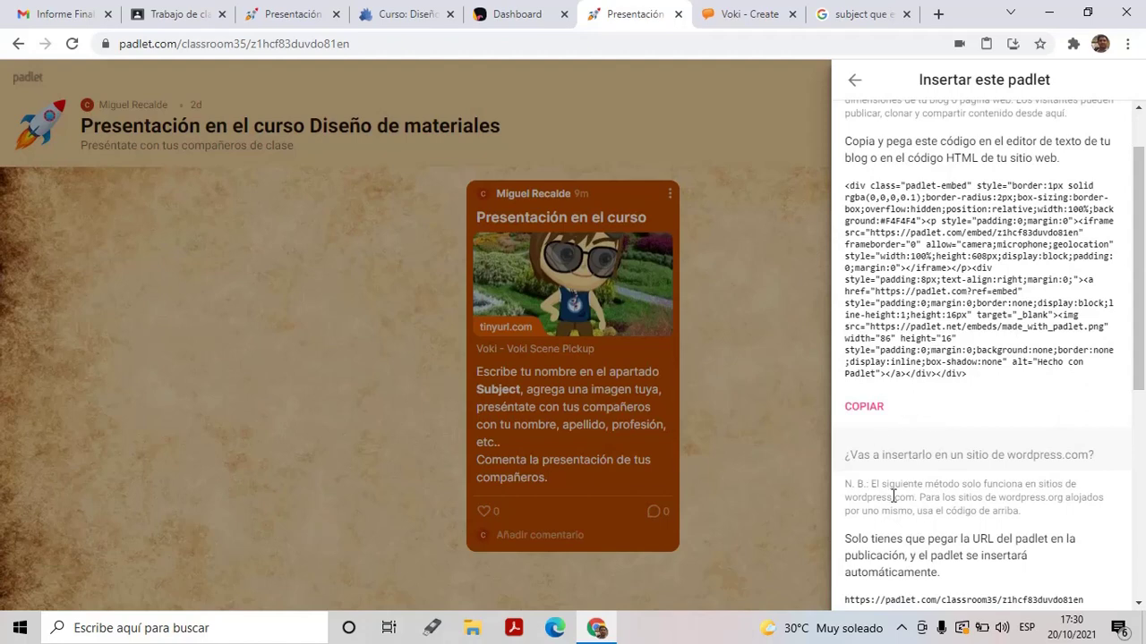
{"action": "left_click", "coordinate": [864, 412]}
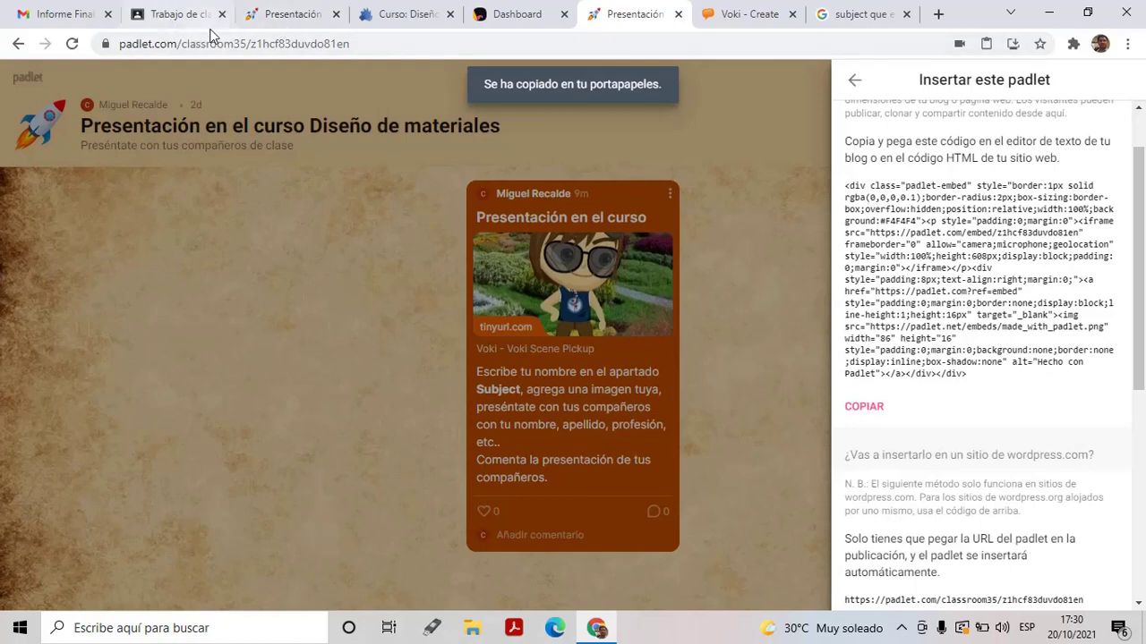
{"action": "left_click", "coordinate": [389, 9]}
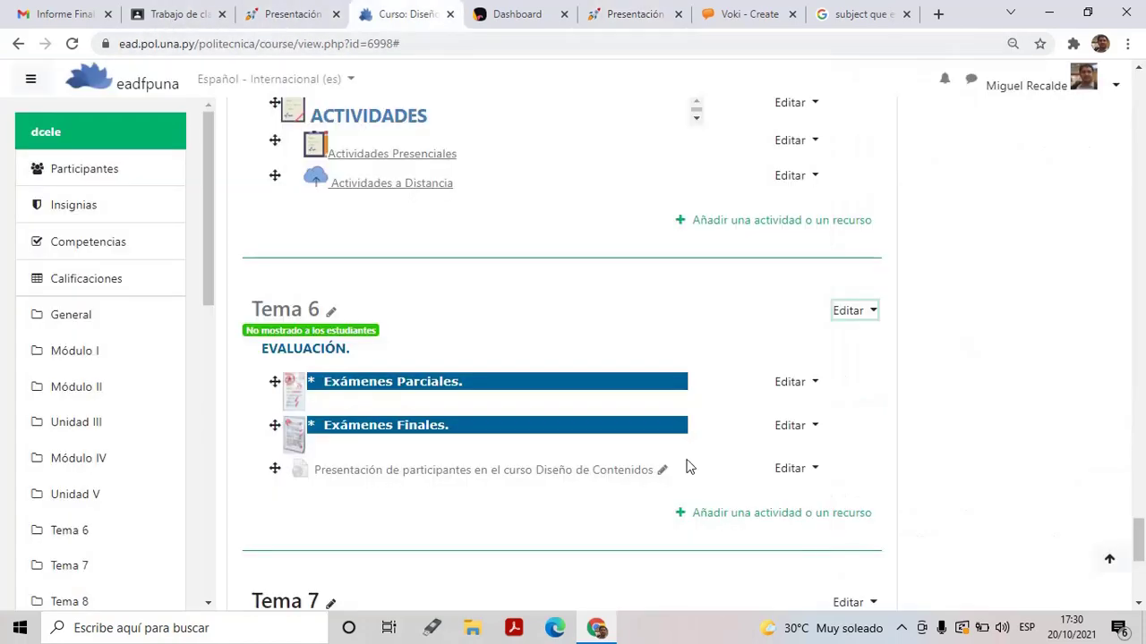
Make Tema 6 and its Presentación item visible to students, then bring up the activity-or-resource chooser
{"action": "left_click", "coordinate": [872, 311]}
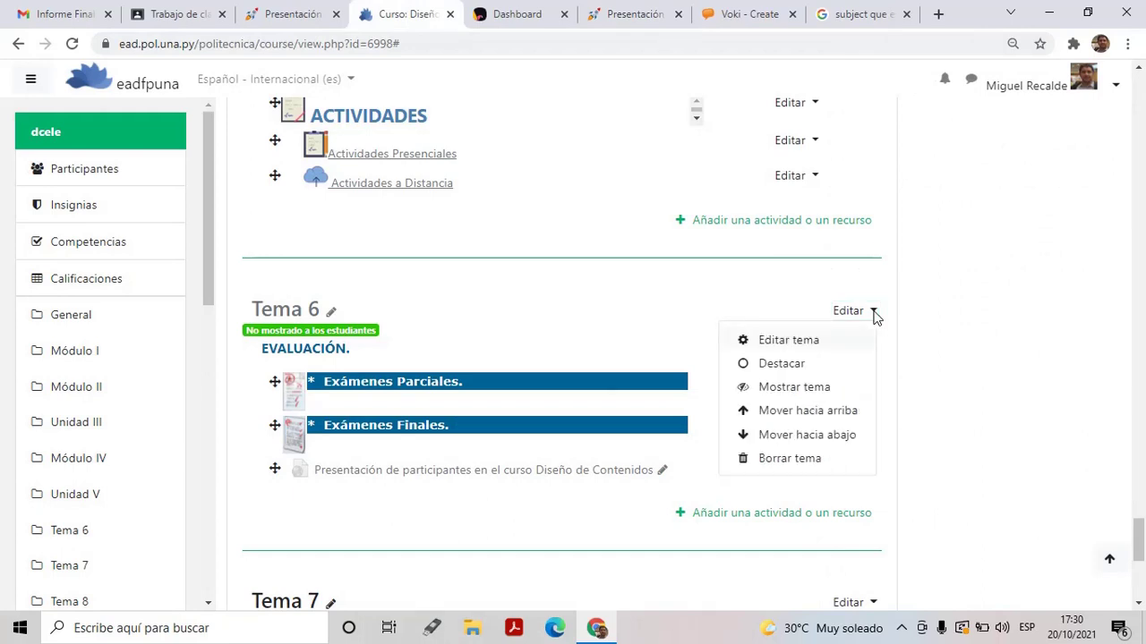
{"action": "left_click", "coordinate": [791, 391]}
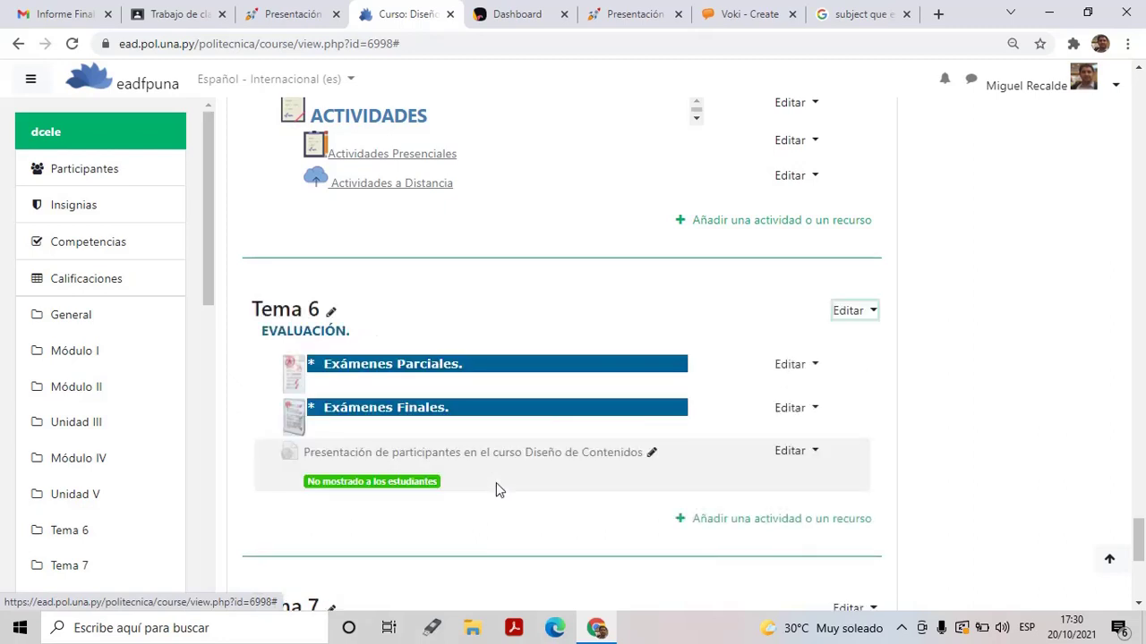
{"action": "left_click", "coordinate": [814, 458]}
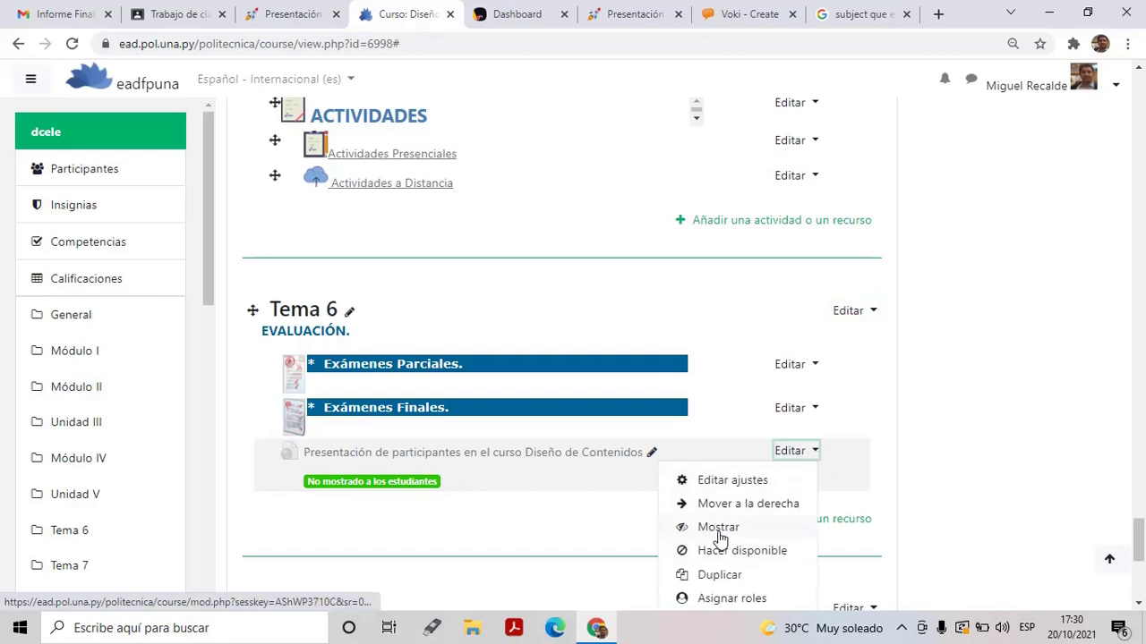
{"action": "left_click", "coordinate": [718, 529]}
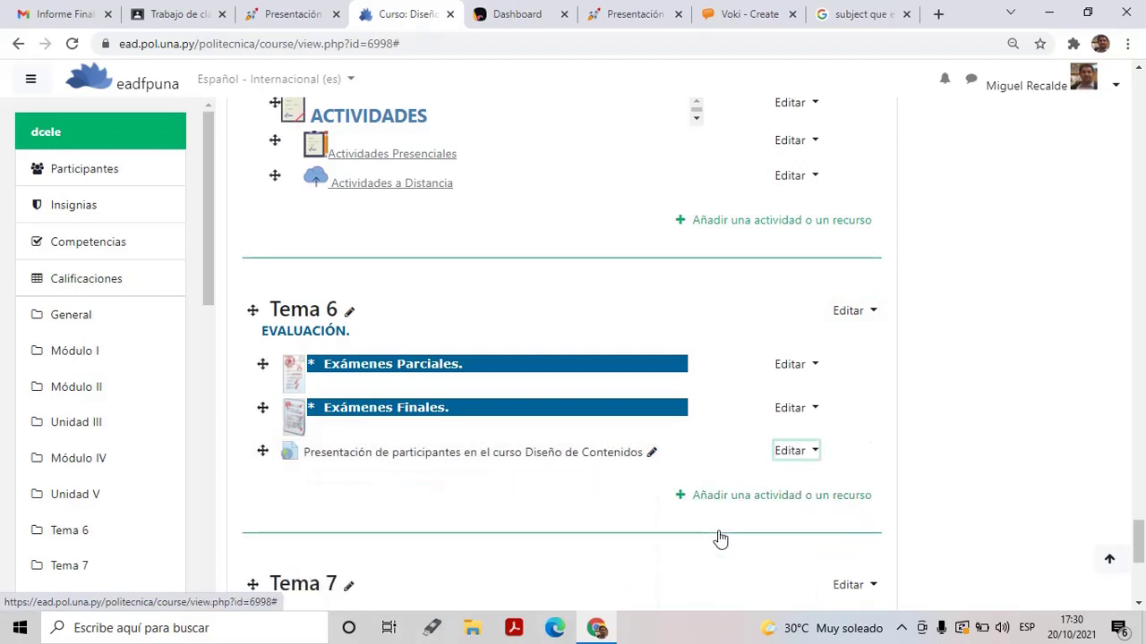
{"action": "left_click", "coordinate": [761, 508]}
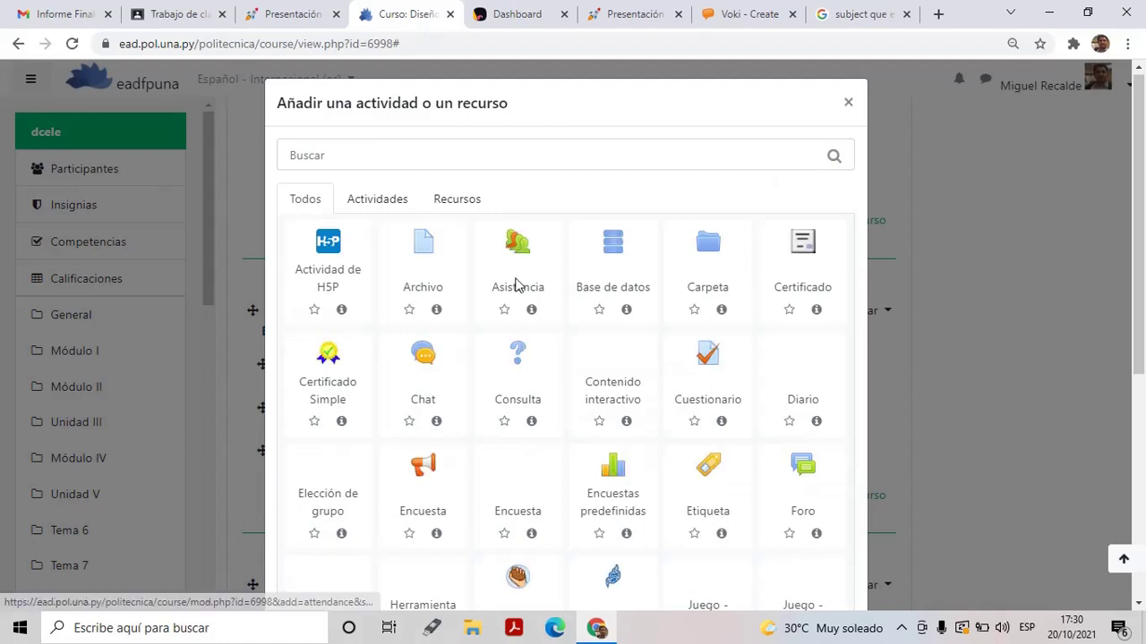
Pick Etiqueta under the Recursos tab of the chooser
{"action": "left_click", "coordinate": [470, 211]}
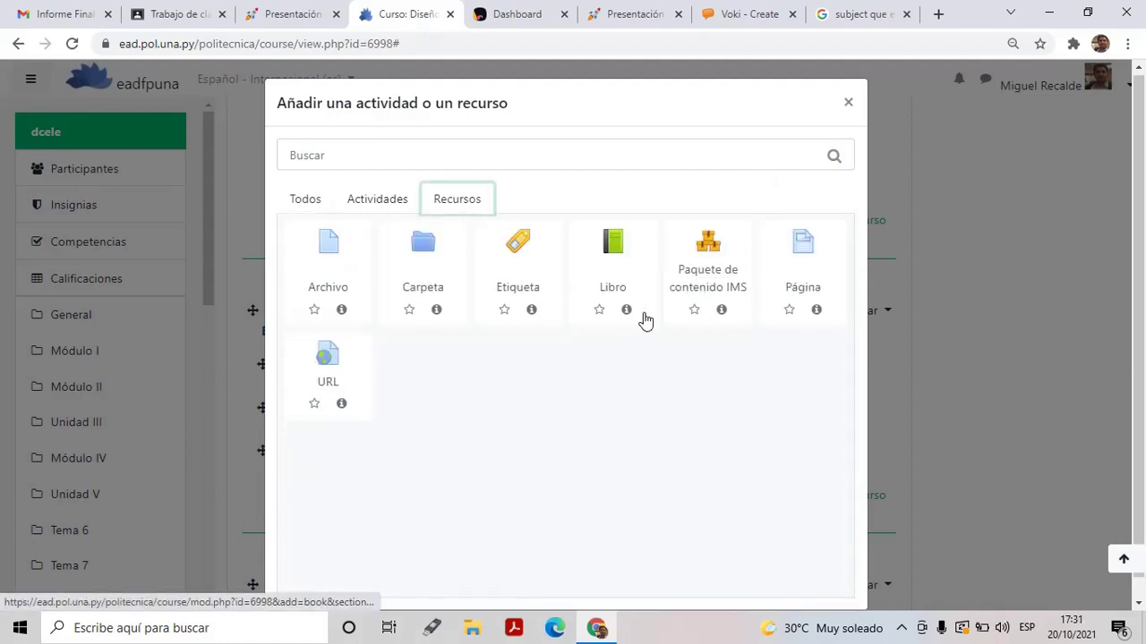
{"action": "left_click", "coordinate": [529, 277]}
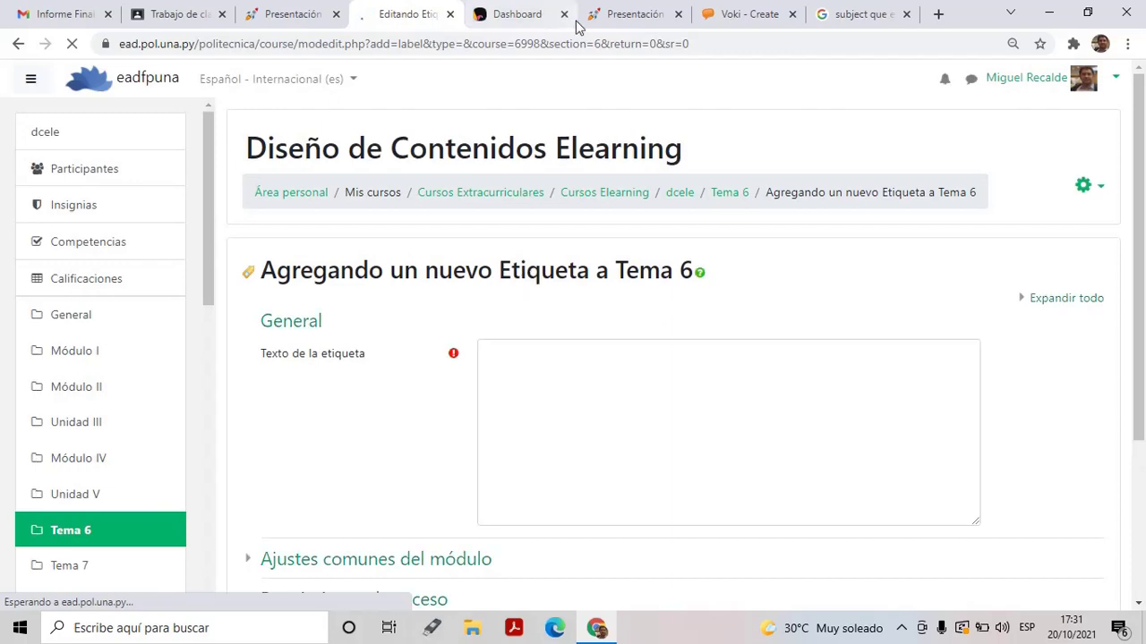
Recheck the padlet embed code in Padlet, selecting part of it, then return to the label form
{"action": "left_click", "coordinate": [635, 16]}
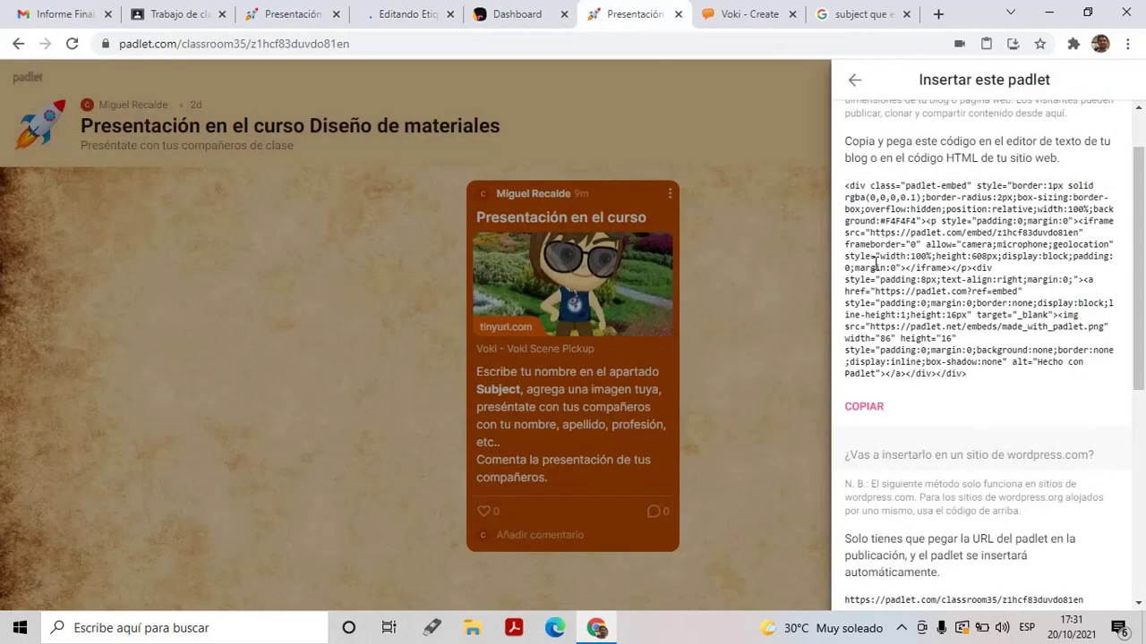
{"action": "left_click_drag", "start_coordinate": [875, 267], "coordinate": [936, 383]}
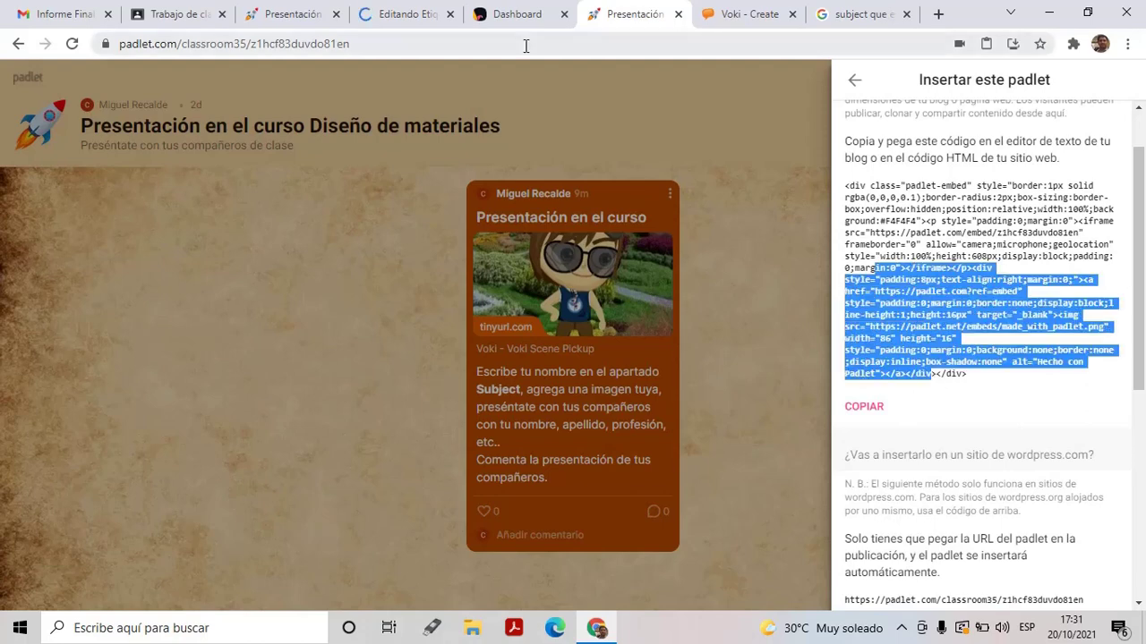
{"action": "left_click", "coordinate": [405, 17]}
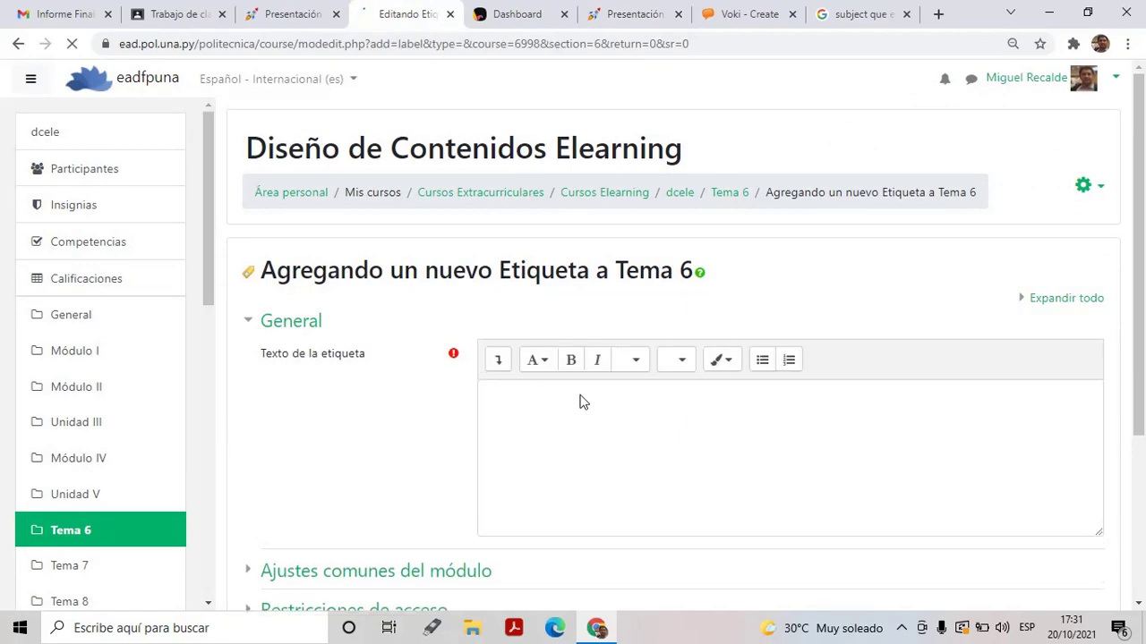
Paste the padlet embed code into the label's HTML source, preview the board, and save the label
{"action": "left_click", "coordinate": [498, 360]}
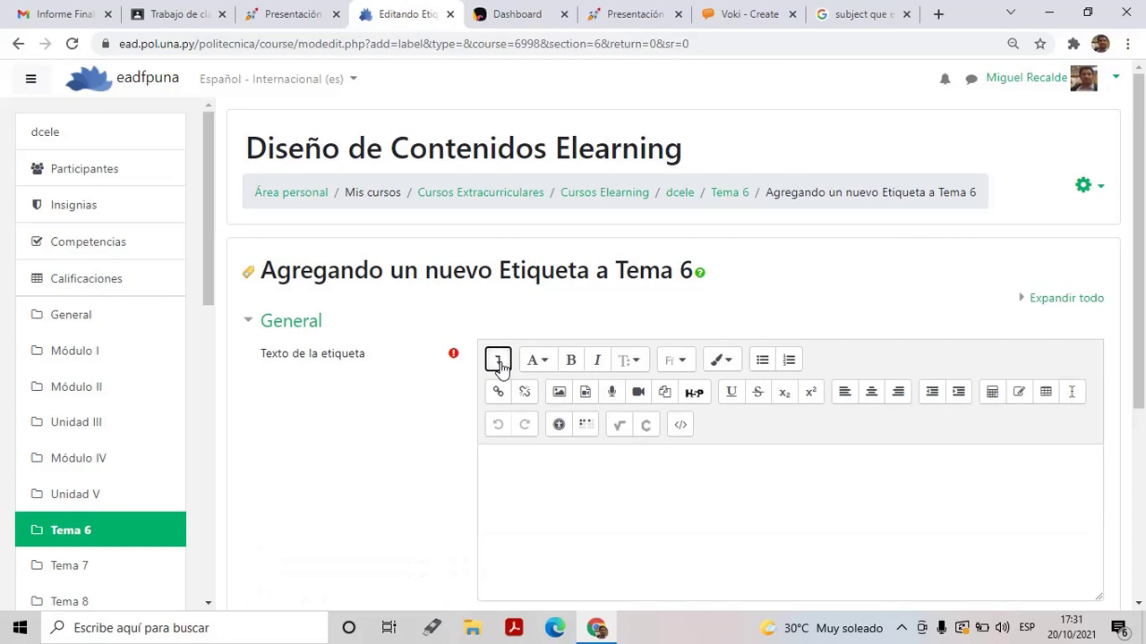
{"action": "left_click", "coordinate": [682, 426]}
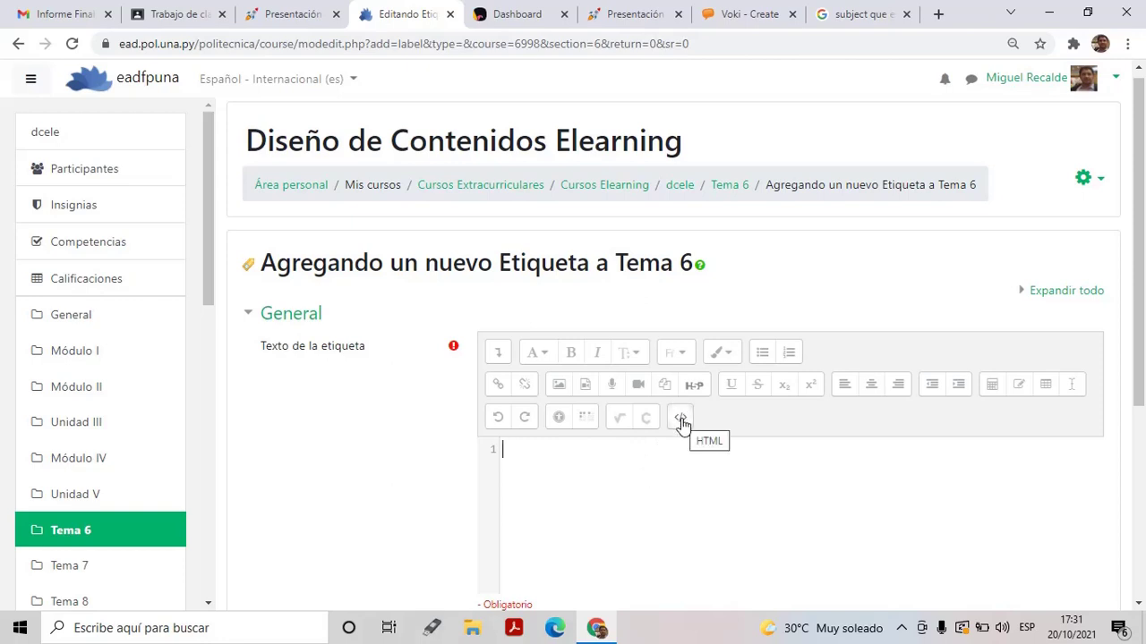
{"action": "key", "text": "ctrl+v"}
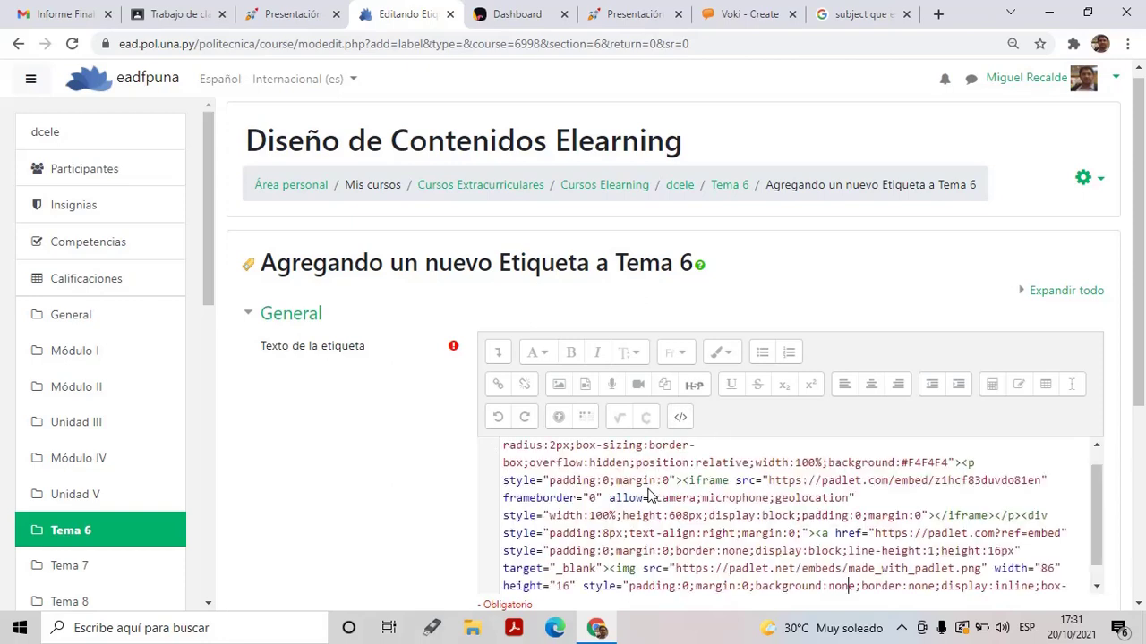
{"action": "left_click", "coordinate": [680, 418]}
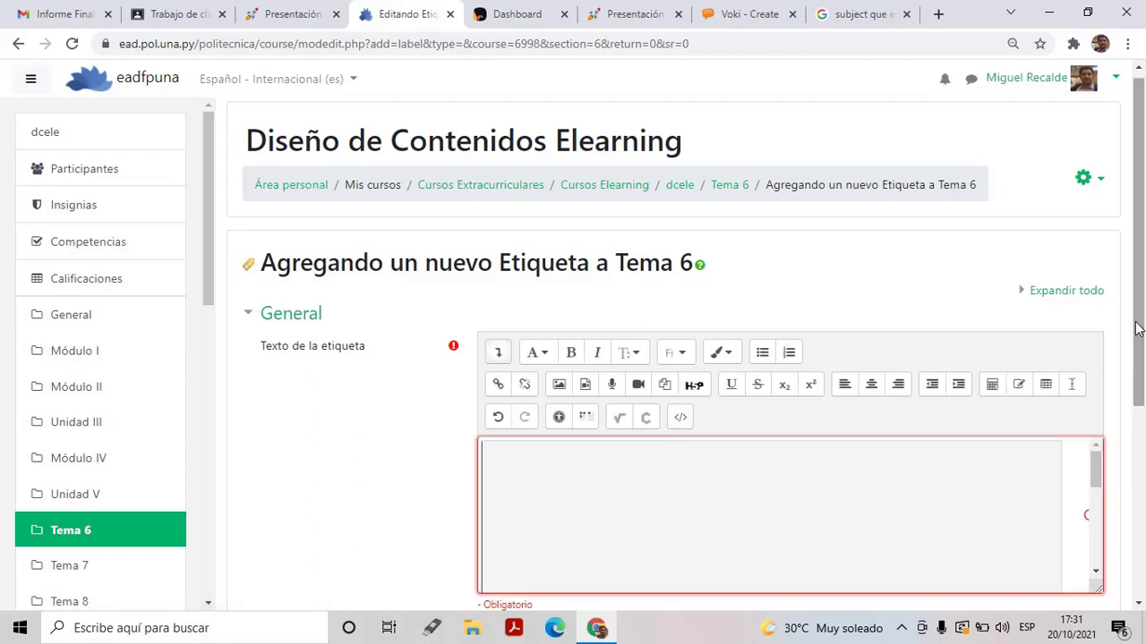
{"action": "left_click_drag", "start_coordinate": [1137, 328], "coordinate": [1139, 410]}
{"action": "left_click_drag", "start_coordinate": [1099, 340], "coordinate": [1142, 521]}
{"action": "left_click", "coordinate": [606, 532]}
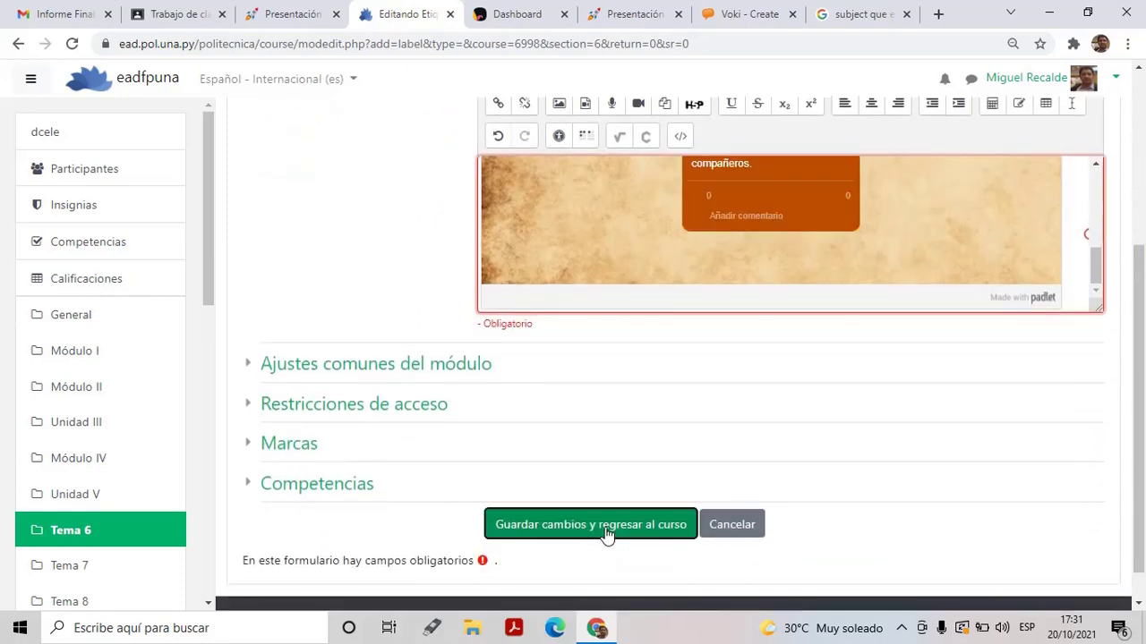